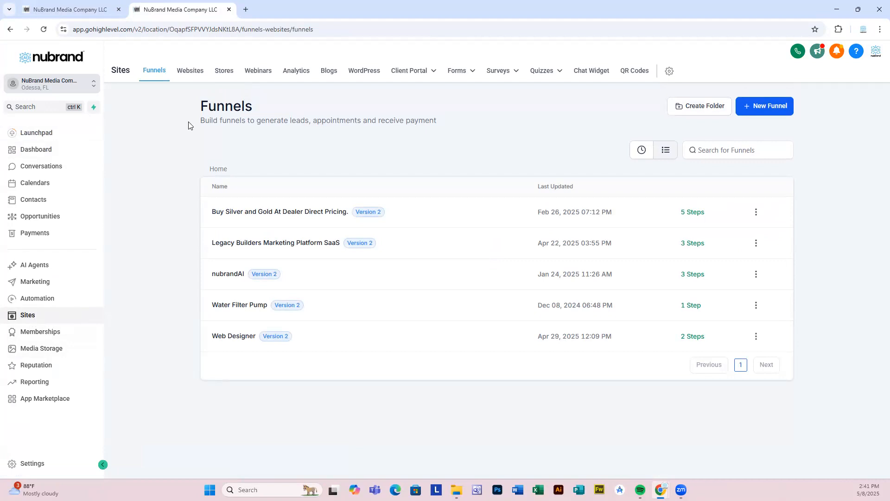
Dismiss the Ecomm Store pop-up and open the Web Designer funnel's Downsell page in the page editor
{"action": "left_click_drag", "start_coordinate": [199, 106], "coordinate": [441, 126]}
{"action": "left_click", "coordinate": [86, 121]}
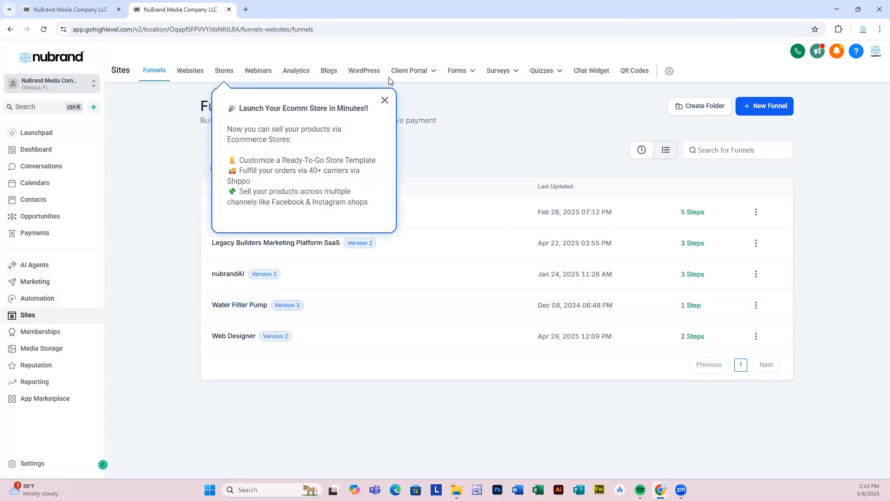
{"action": "left_click", "coordinate": [384, 101]}
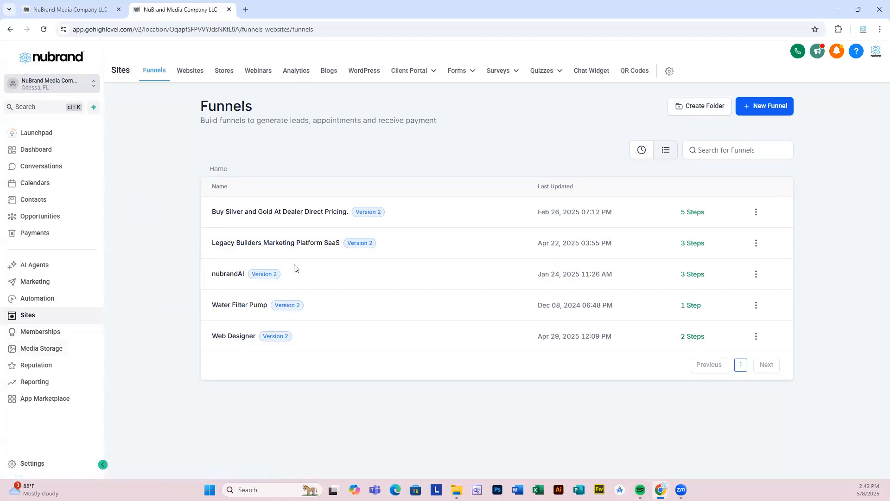
{"action": "left_click", "coordinate": [234, 337]}
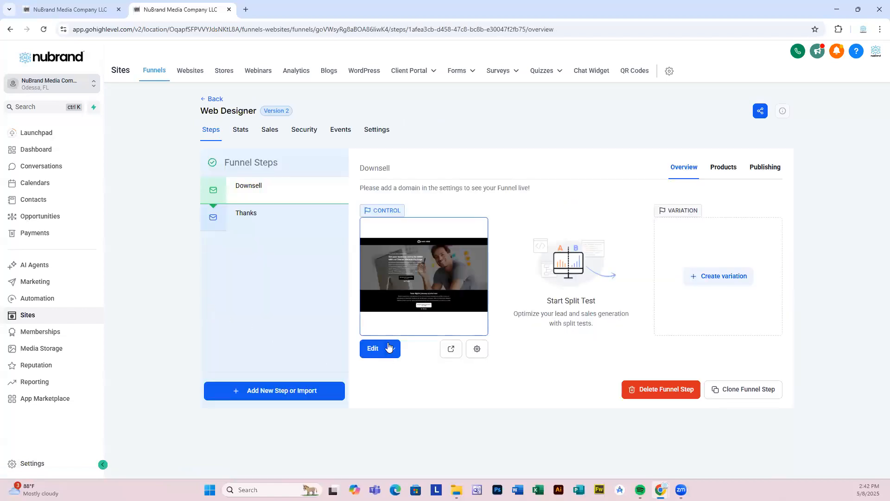
{"action": "left_click", "coordinate": [372, 354]}
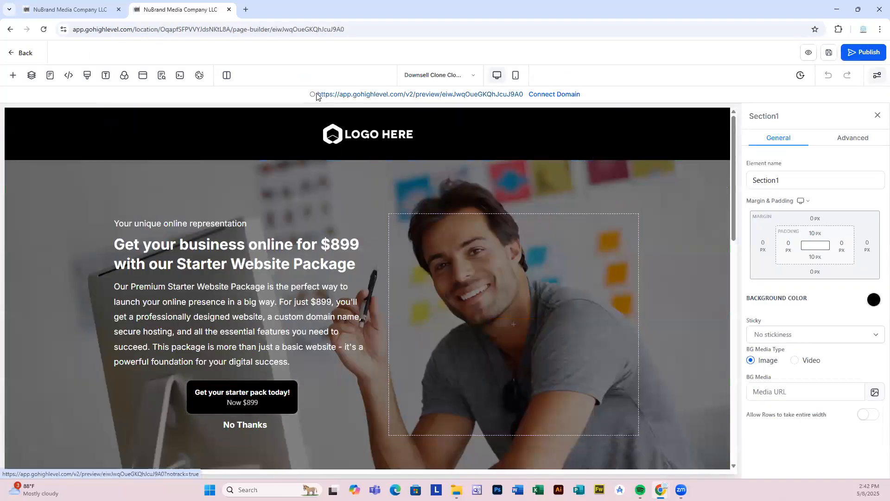
Start connecting a domain to the Downsell page and go to the settings for adding or editing domains
{"action": "left_click_drag", "start_coordinate": [318, 94], "coordinate": [525, 94]}
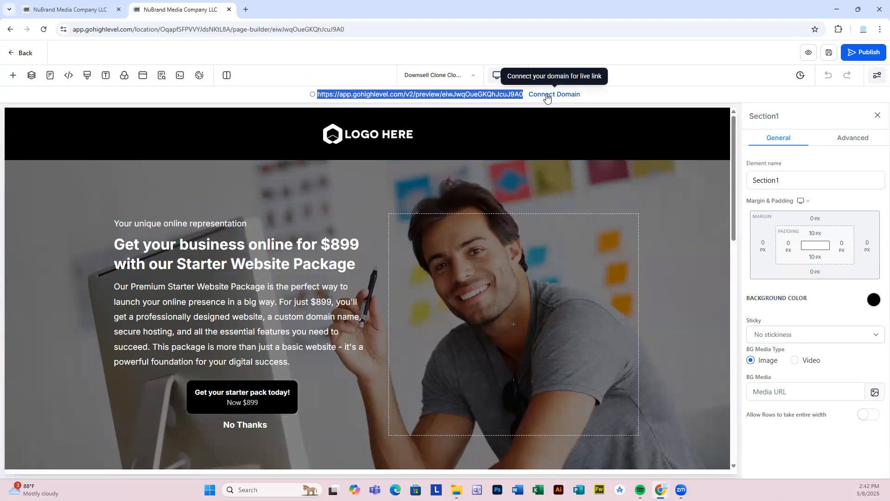
{"action": "left_click", "coordinate": [580, 100]}
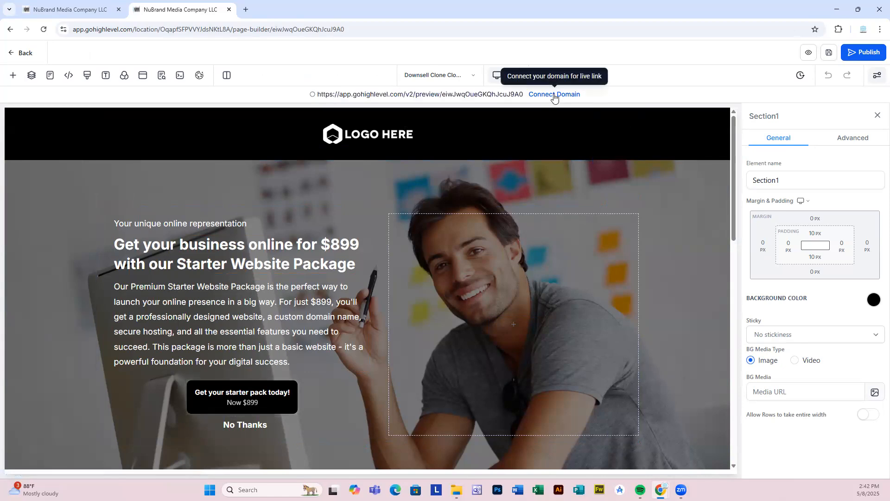
{"action": "left_click", "coordinate": [554, 95]}
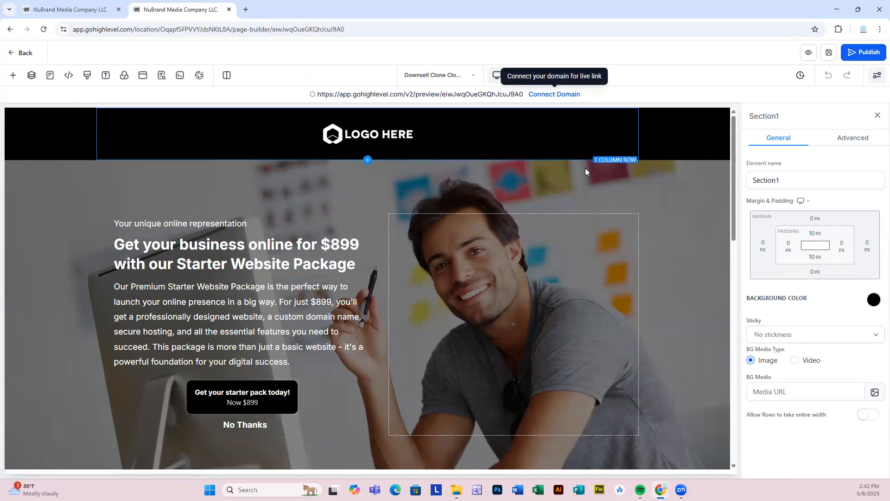
{"action": "left_click", "coordinate": [394, 264]}
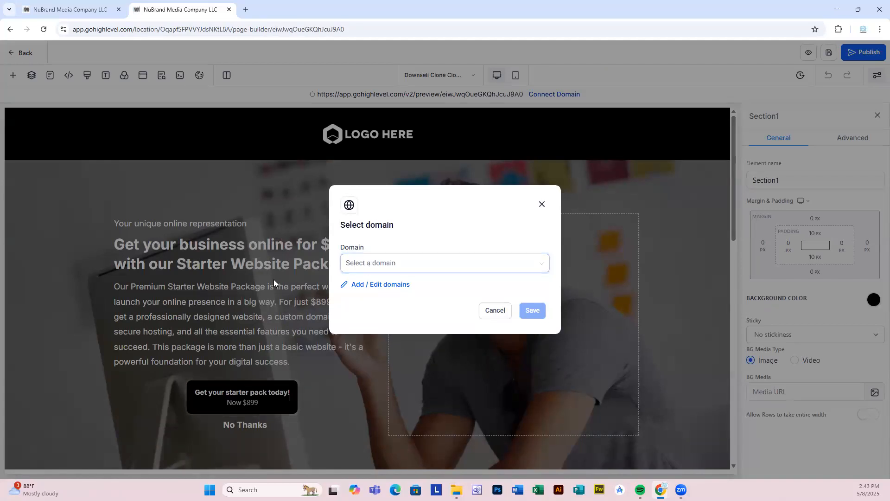
{"action": "left_click", "coordinate": [393, 290]}
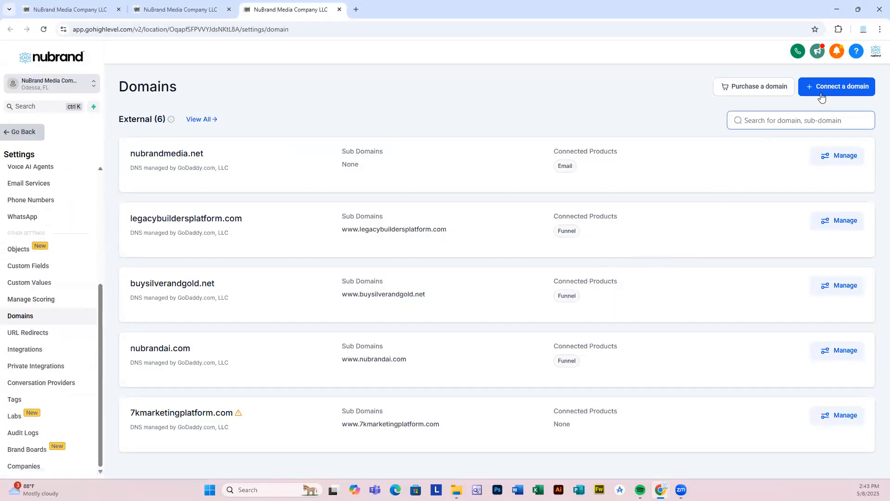
Start connecting a domain for Funnel/Website/Store/Blog/Webinar and enter nubrandmarketing.net as the domain
{"action": "left_click", "coordinate": [820, 94]}
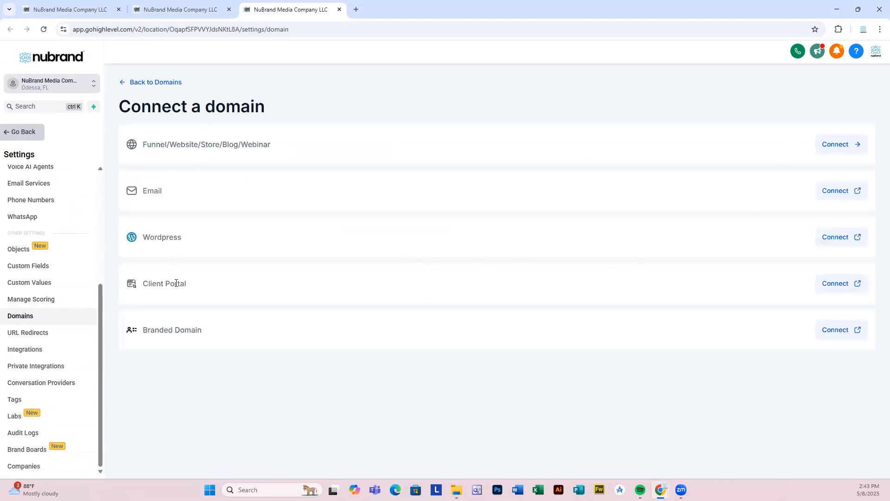
{"action": "left_click", "coordinate": [840, 146]}
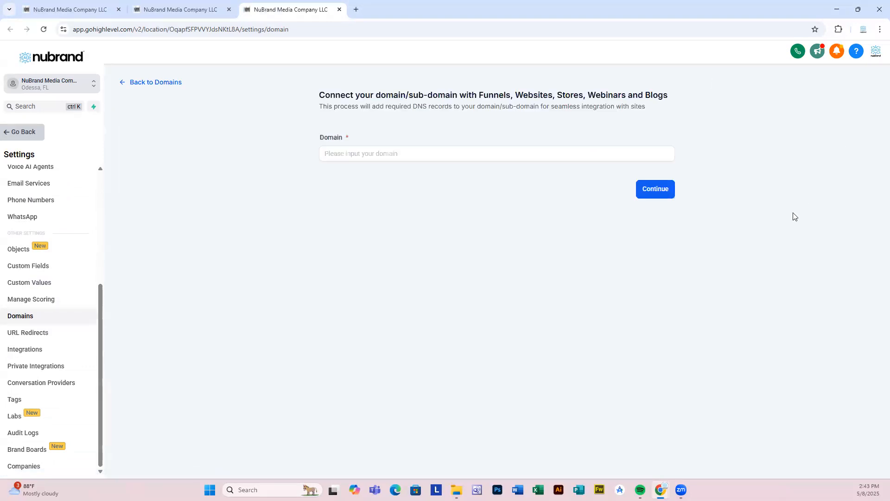
{"action": "left_click", "coordinate": [391, 153]}
{"action": "type", "text": "nubrandmarketing.net"}
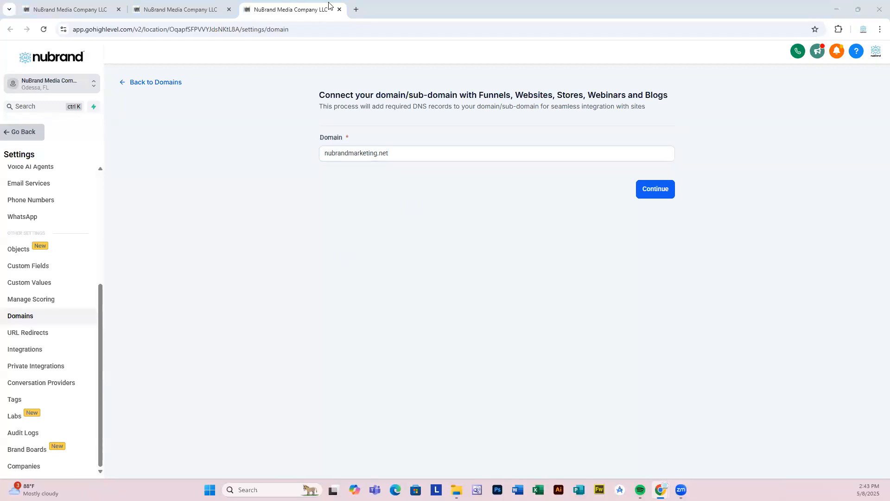
Bring the GoDaddy Domain Portfolio into this browser window, then continue connecting nubrandmarketing.net with the option to add records manually
{"action": "left_click_drag", "start_coordinate": [328, 6], "coordinate": [313, 19]}
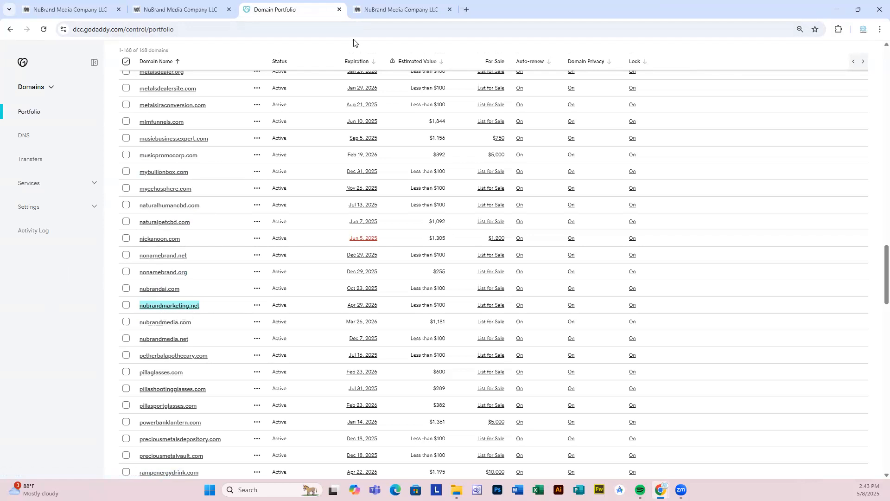
{"action": "left_click", "coordinate": [383, 10]}
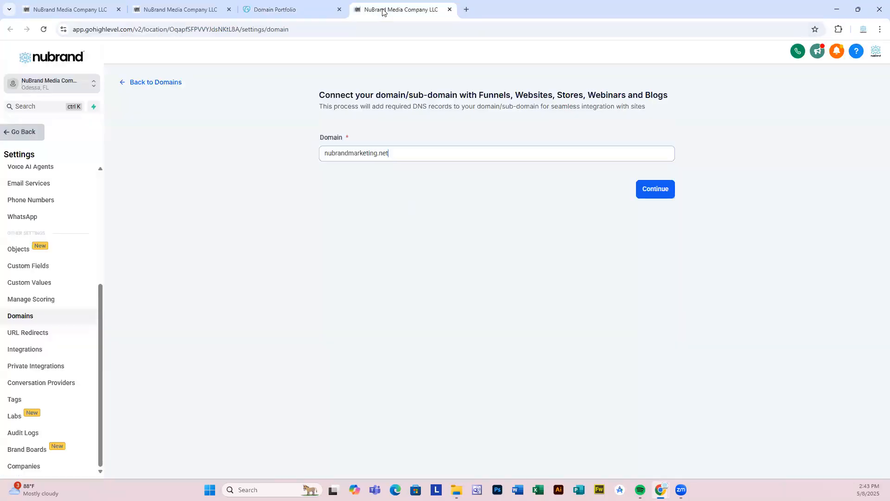
{"action": "left_click", "coordinate": [654, 191]}
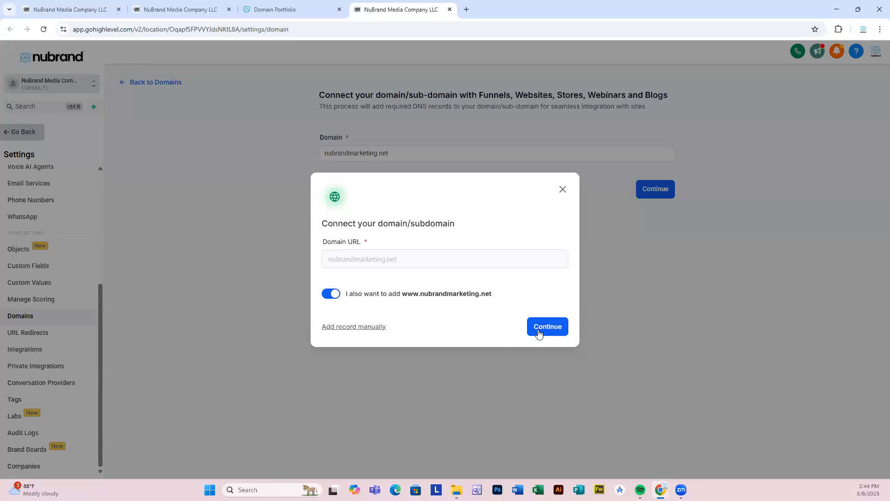
{"action": "left_click", "coordinate": [354, 328]}
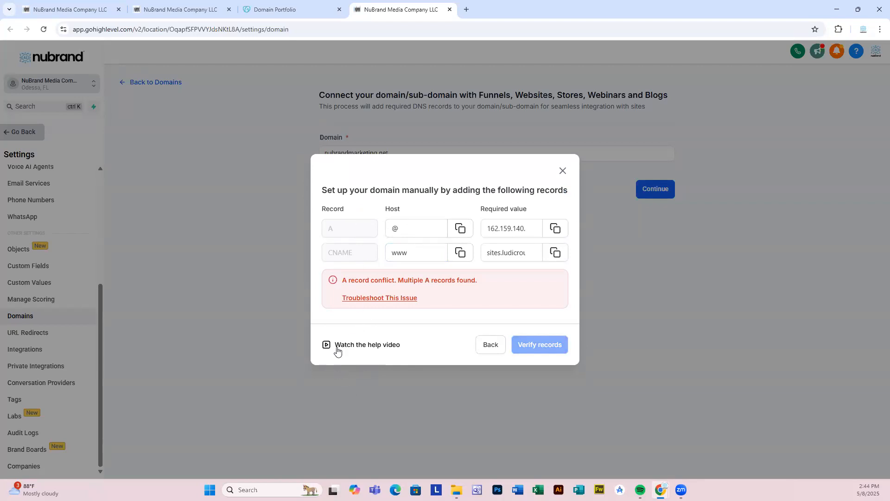
Switch to the GoDaddy Domain Portfolio and open the DNS records of nubrandmarketing.net
{"action": "left_click", "coordinate": [294, 10]}
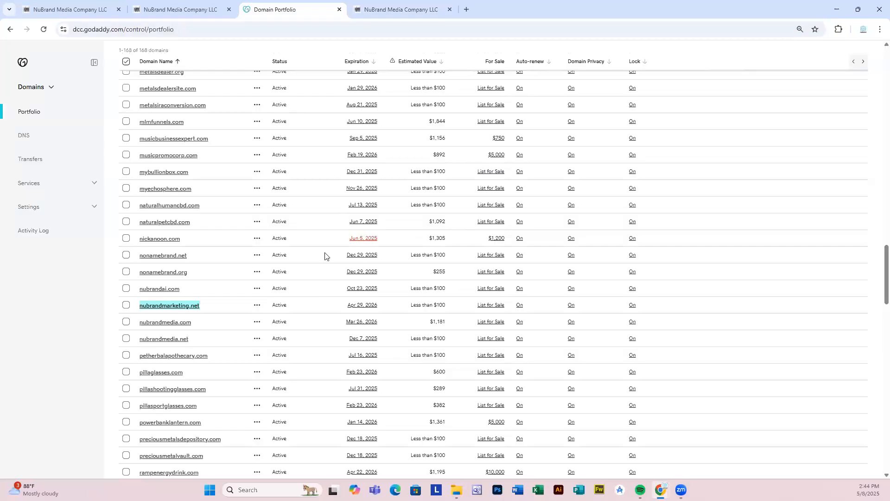
{"action": "left_click", "coordinate": [171, 308]}
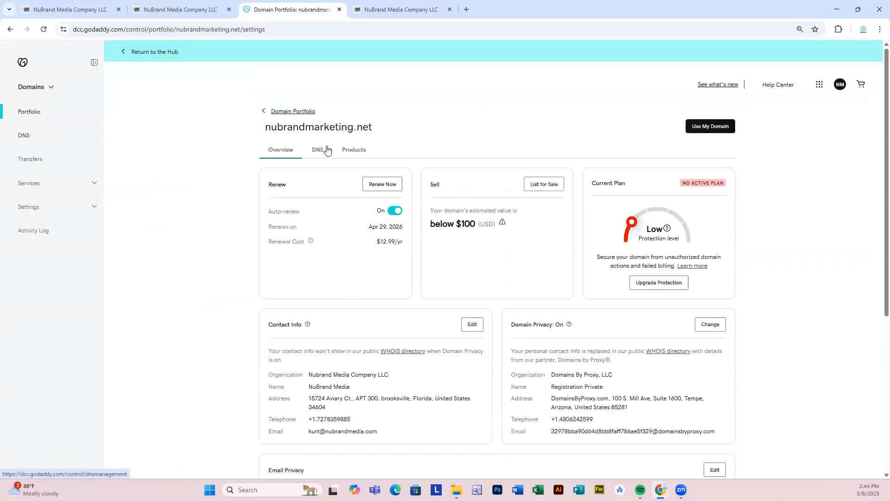
{"action": "left_click", "coordinate": [318, 151]}
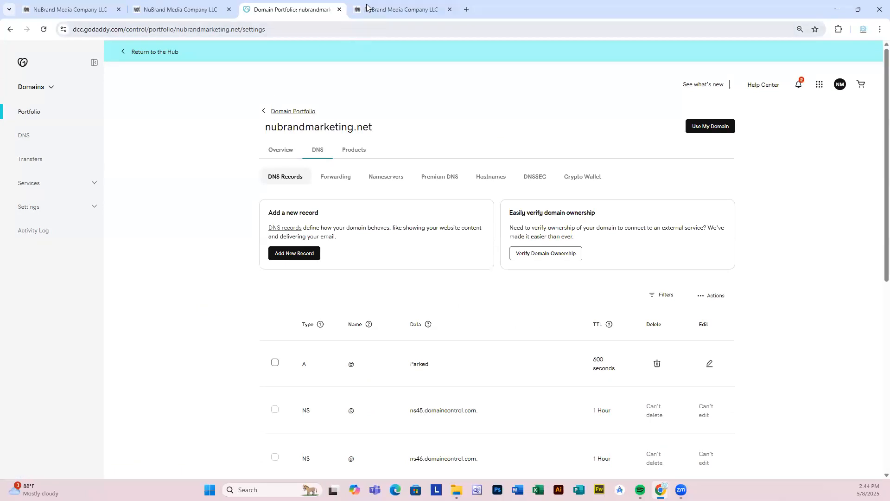
Switch back to the HighLevel domain setup and copy the required value of the A record with host @
{"action": "left_click", "coordinate": [366, 10]}
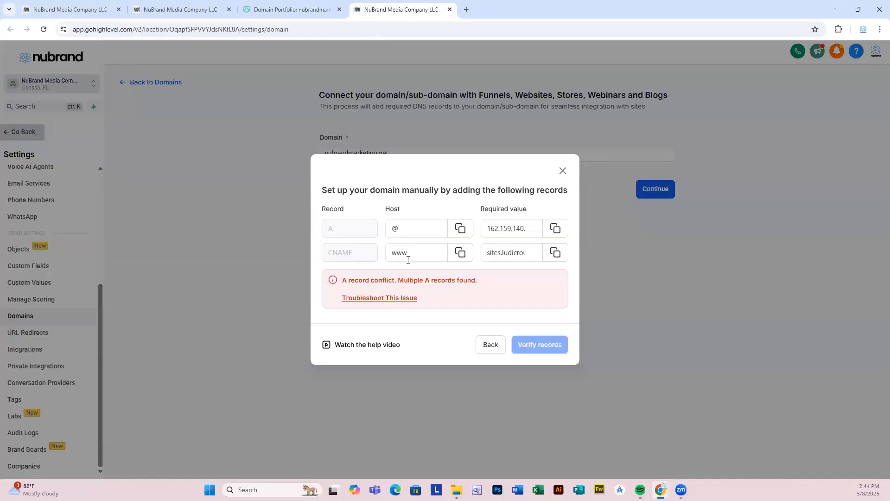
{"action": "double_click", "coordinate": [394, 227]}
{"action": "left_click_drag", "start_coordinate": [496, 228], "coordinate": [549, 229]}
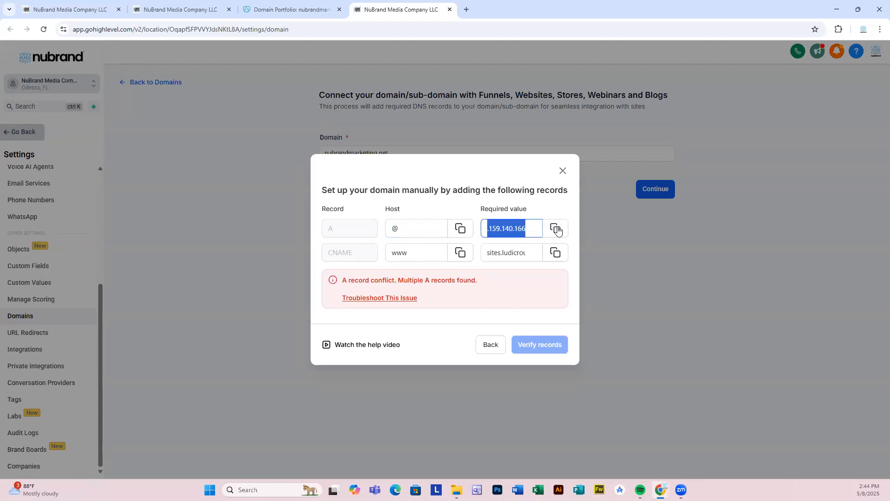
{"action": "left_click", "coordinate": [556, 230]}
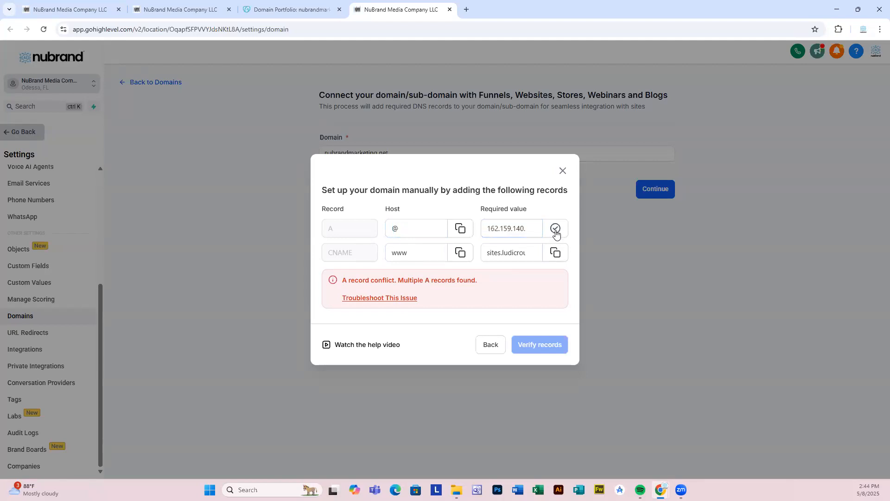
Switch to GoDaddy, set the @ A record's value to 162.159.140.166 and save the record
{"action": "left_click", "coordinate": [274, 10]}
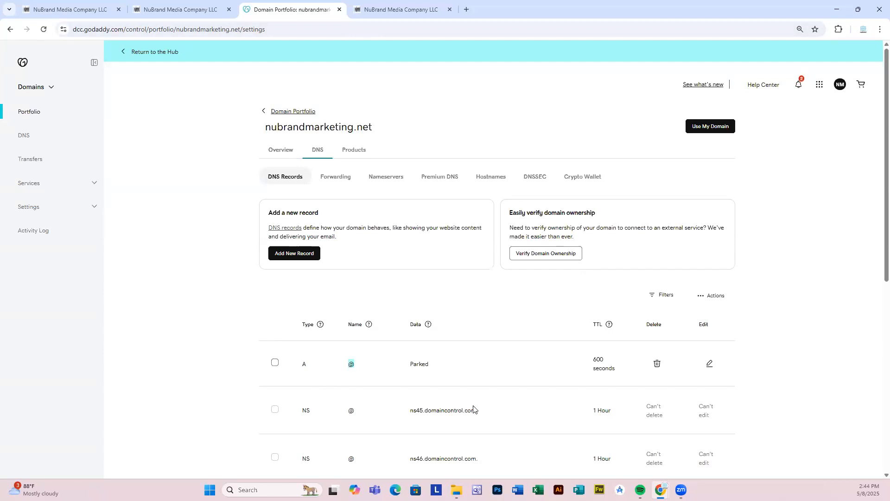
{"action": "left_click", "coordinate": [709, 363]}
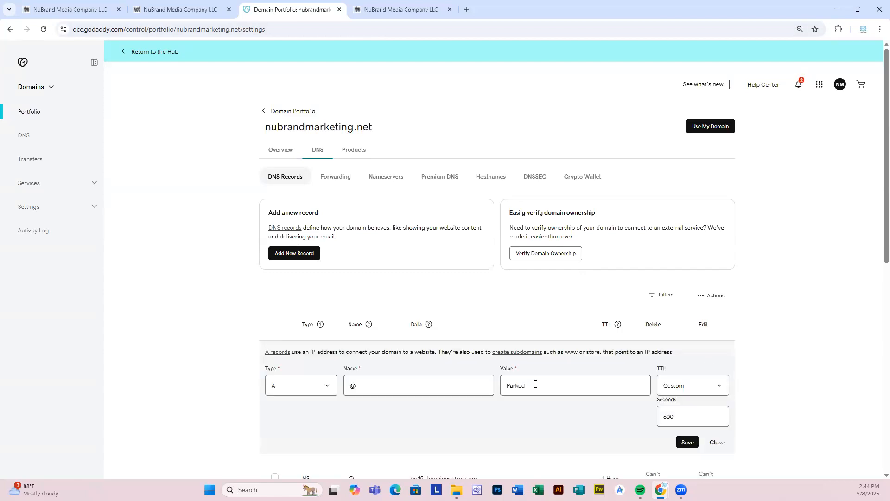
{"action": "left_click_drag", "start_coordinate": [533, 391], "coordinate": [498, 390]}
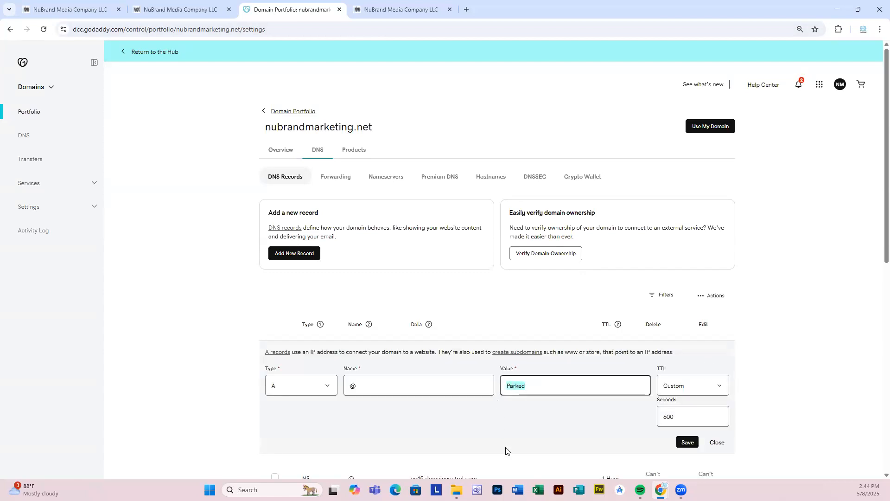
{"action": "key", "text": "ctrl+v"}
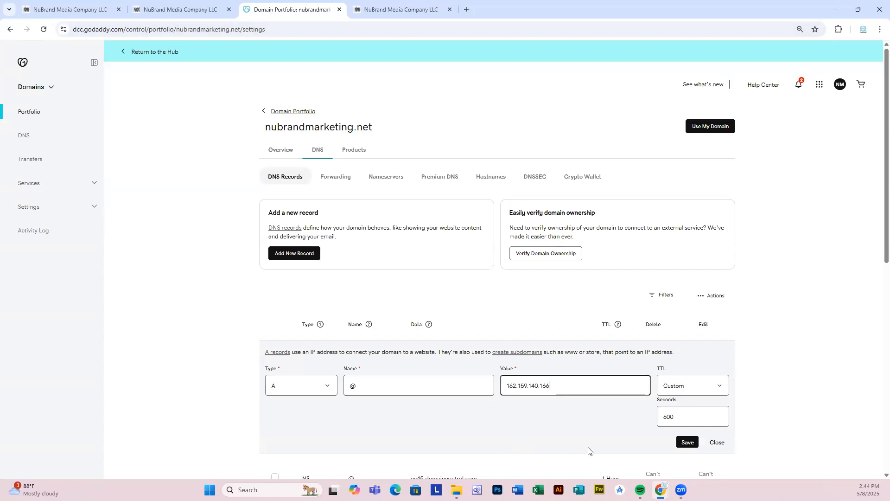
{"action": "left_click", "coordinate": [687, 442]}
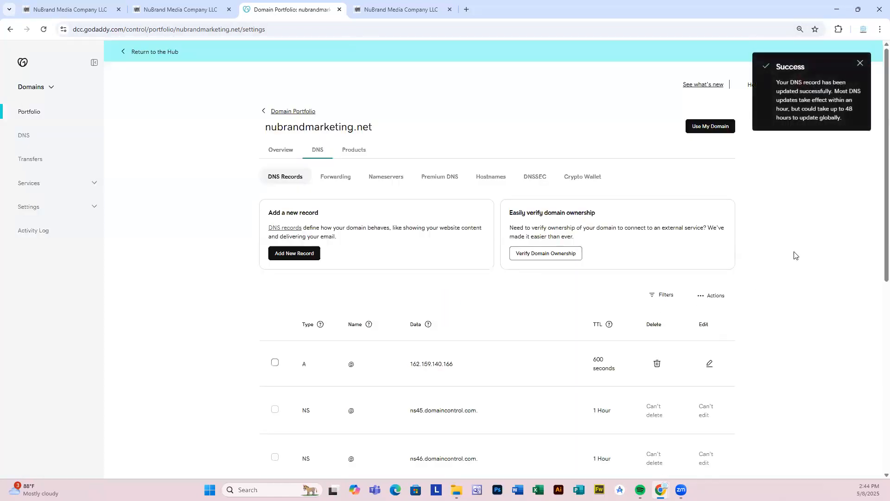
Locate the CNAME records in GoDaddy, then switch to HighLevel and copy the required value for the www CNAME record
{"action": "scroll", "coordinate": [878, 238], "scroll_direction": "down", "scroll_amount": 4}
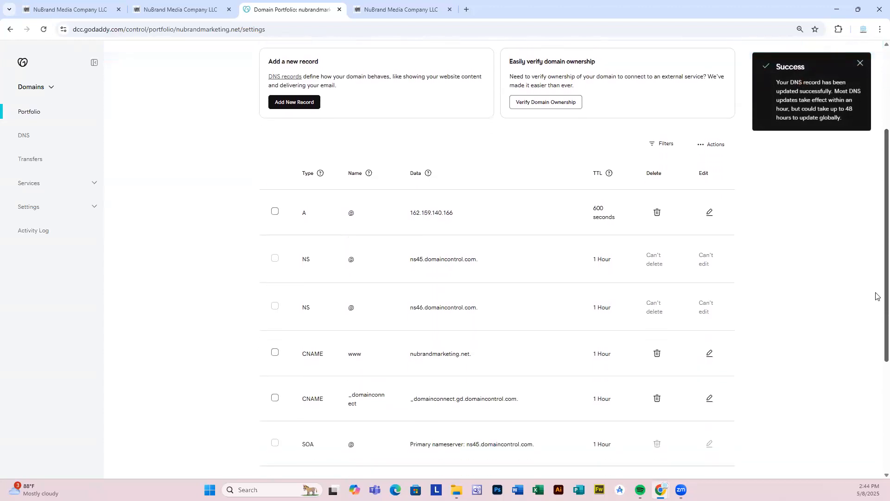
{"action": "scroll", "coordinate": [877, 309], "scroll_direction": "down", "scroll_amount": 1}
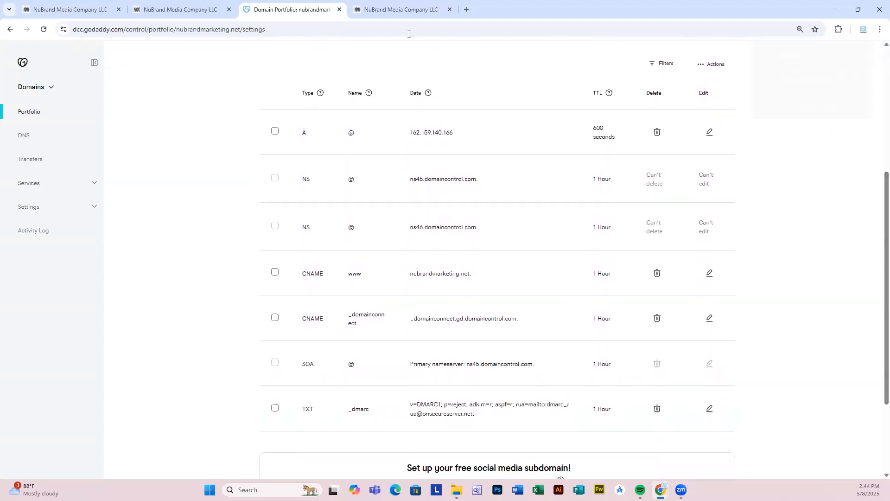
{"action": "left_click", "coordinate": [374, 13]}
{"action": "left_click_drag", "start_coordinate": [405, 254], "coordinate": [389, 254]}
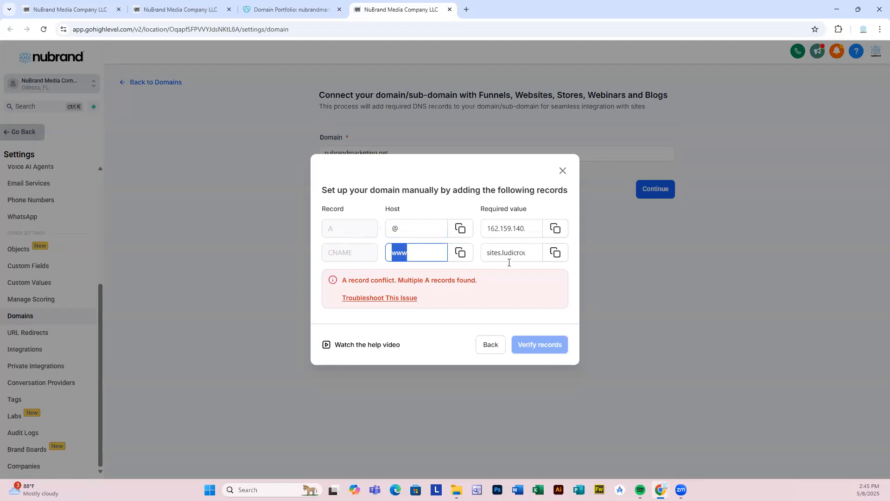
{"action": "left_click", "coordinate": [555, 254]}
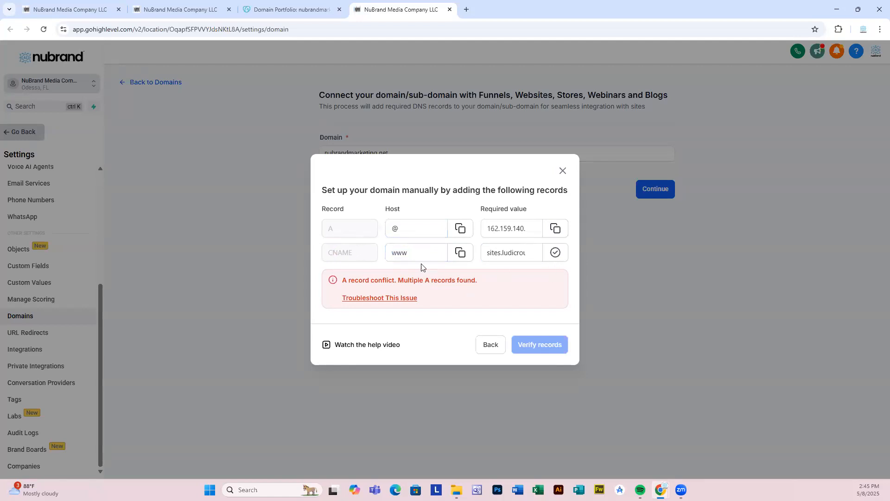
Switch to the GoDaddy DNS records, set the www CNAME record's value to sites.ludicrous.cloud and save the record
{"action": "left_click", "coordinate": [289, 10]}
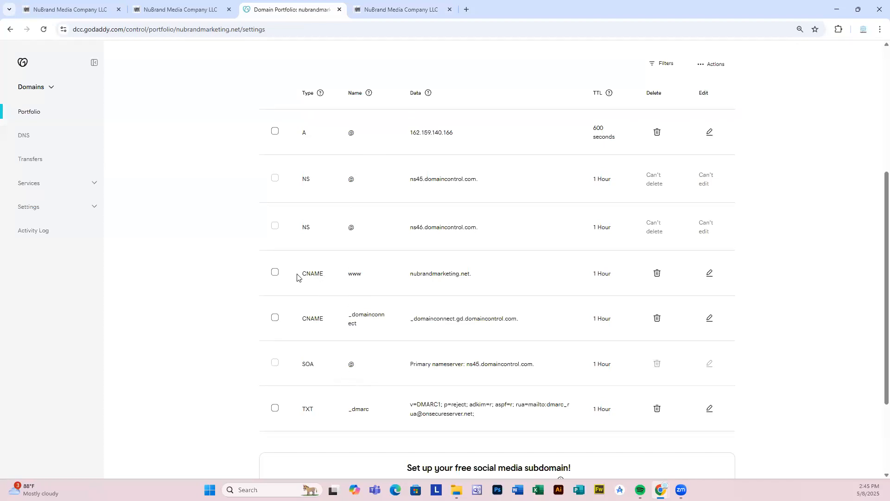
{"action": "left_click_drag", "start_coordinate": [297, 277], "coordinate": [374, 277]}
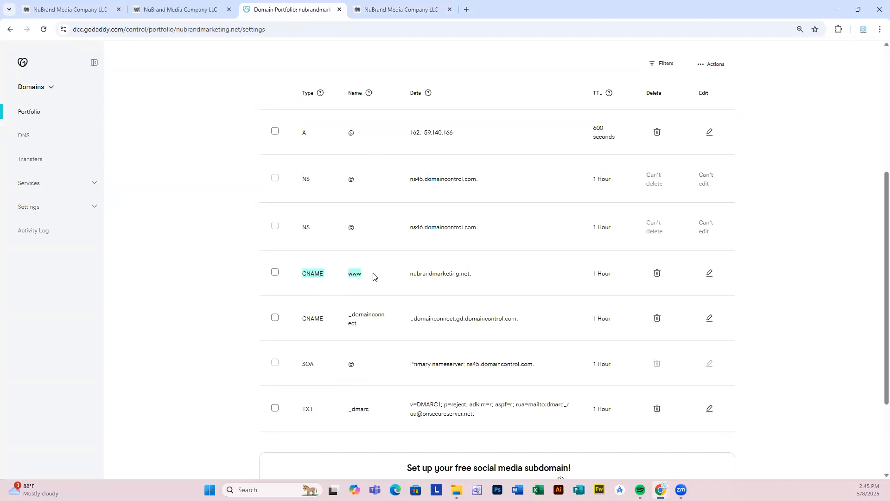
{"action": "left_click", "coordinate": [710, 273]}
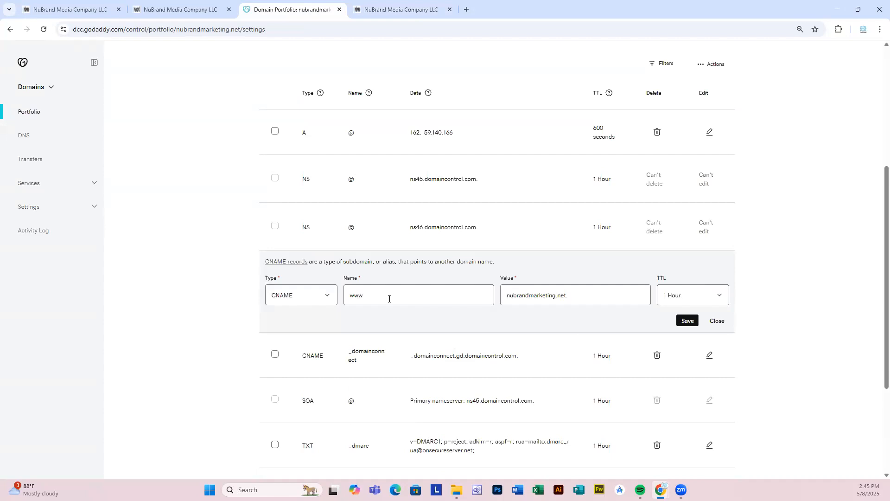
{"action": "triple_click", "coordinate": [515, 295]}
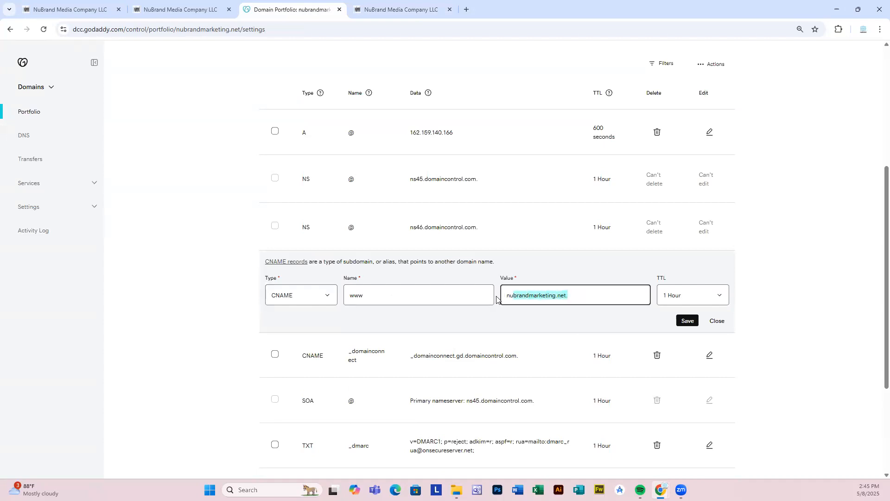
{"action": "key", "text": "ctrl+v"}
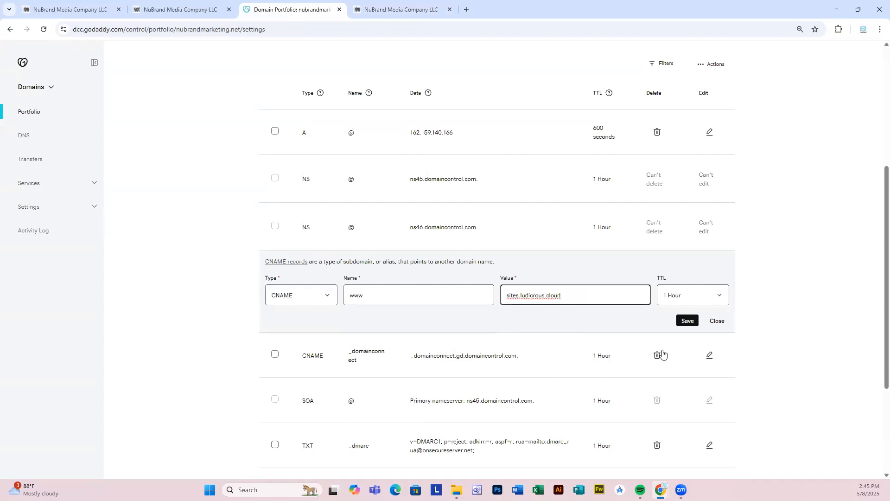
{"action": "left_click", "coordinate": [687, 320]}
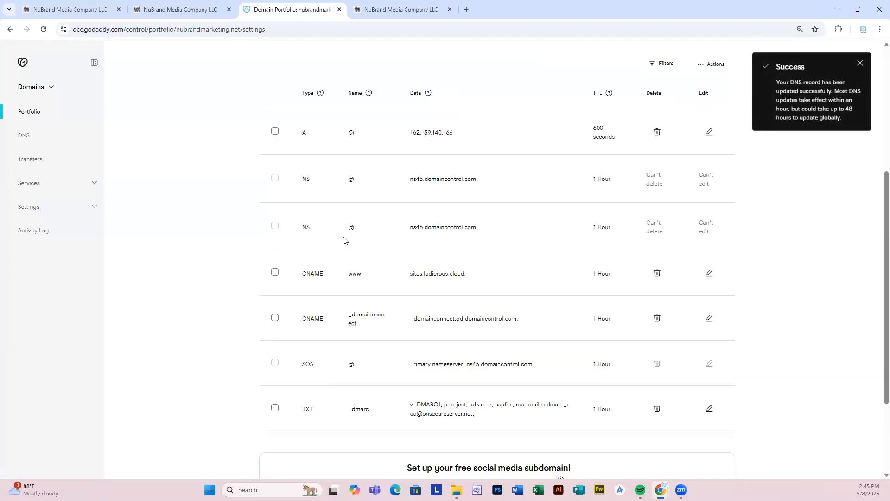
Return to the HighLevel domain setup, leave the manual record setup and authorize nubrandmarketing.net through GoDaddy Domain Connect
{"action": "left_click", "coordinate": [379, 12]}
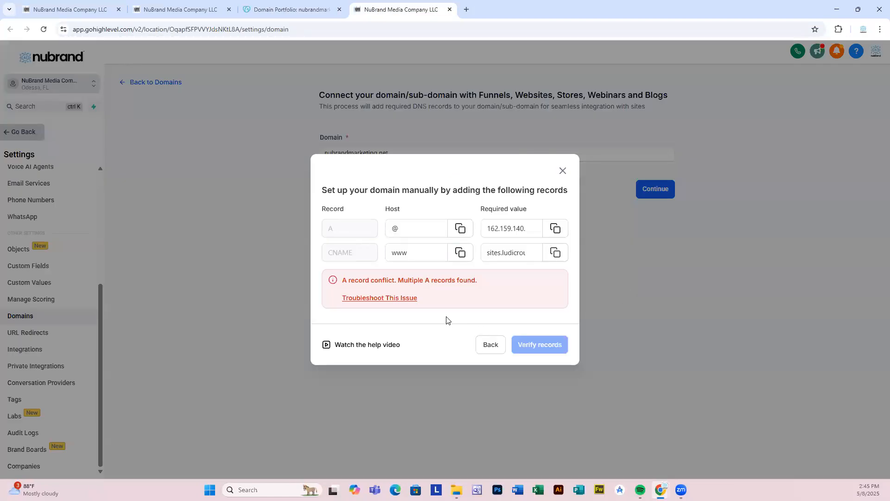
{"action": "left_click", "coordinate": [487, 346]}
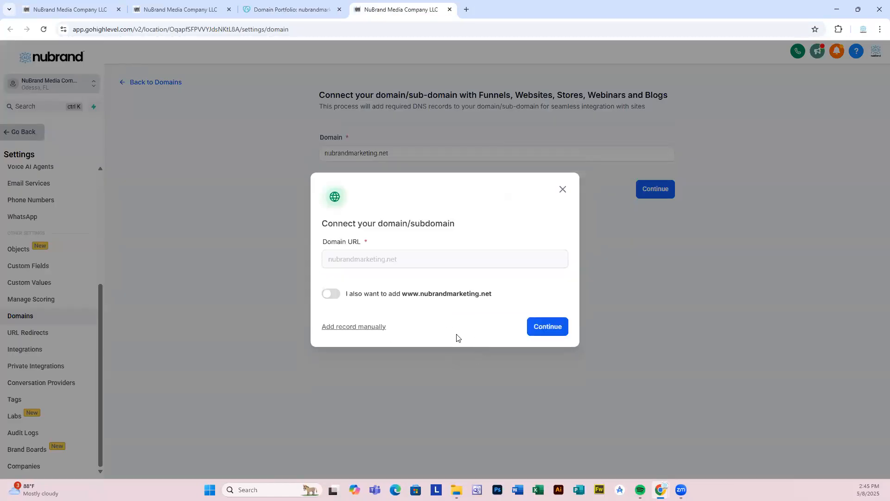
{"action": "left_click", "coordinate": [552, 327]}
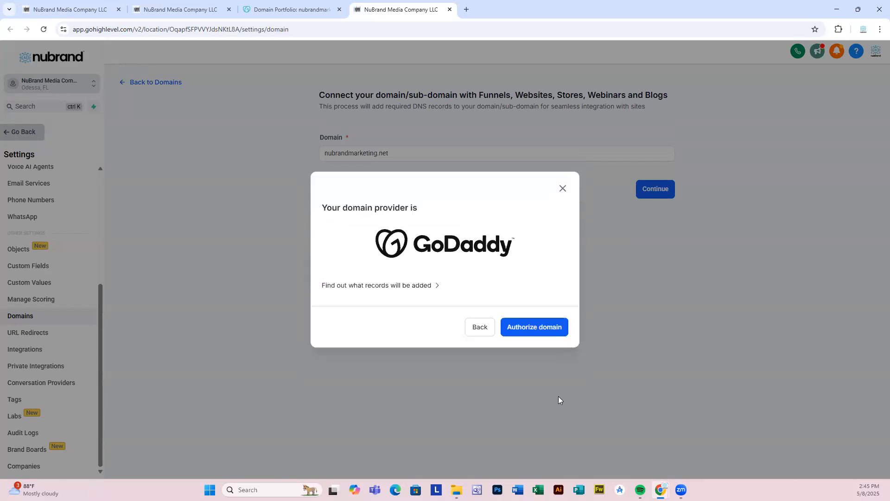
{"action": "left_click", "coordinate": [545, 327]}
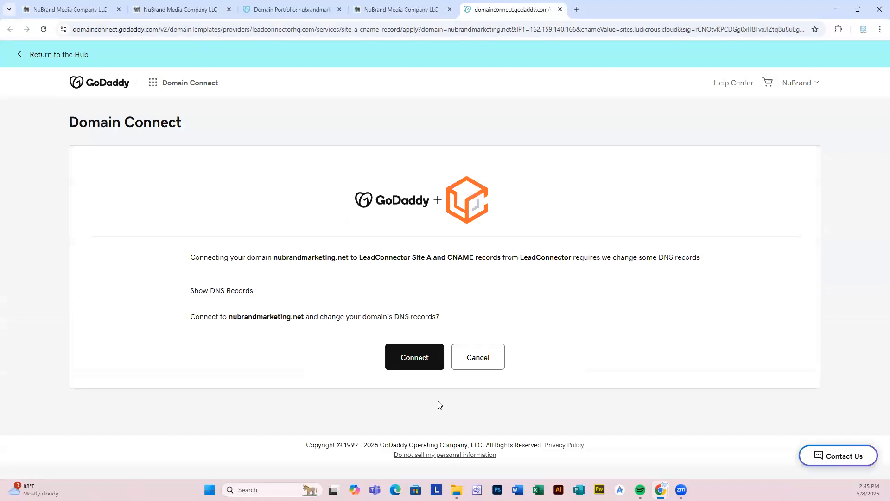
{"action": "left_click", "coordinate": [410, 360]}
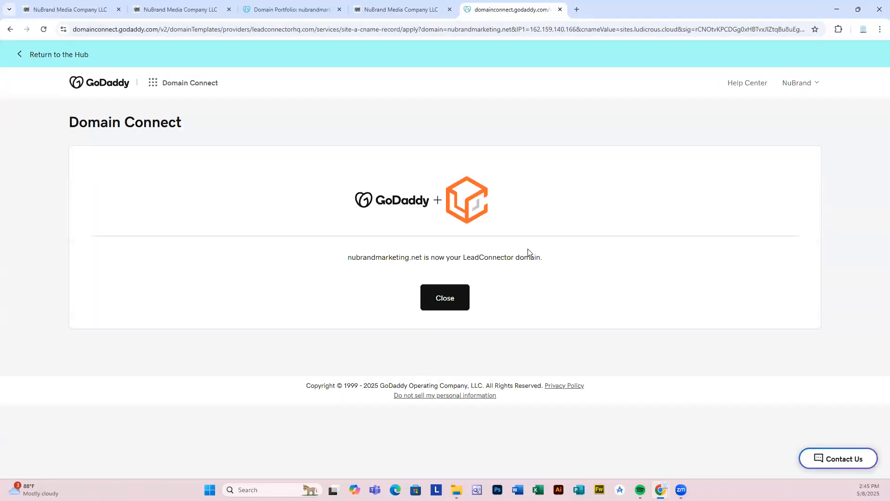
{"action": "left_click", "coordinate": [444, 305]}
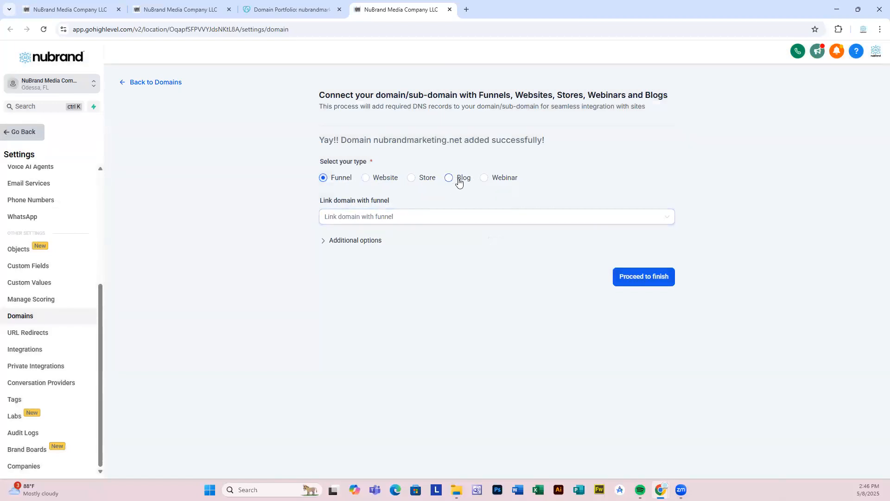
Link the domain with the Web Designer funnel, choose Downsell as its default page and finish the domain setup
{"action": "left_click", "coordinate": [359, 221]}
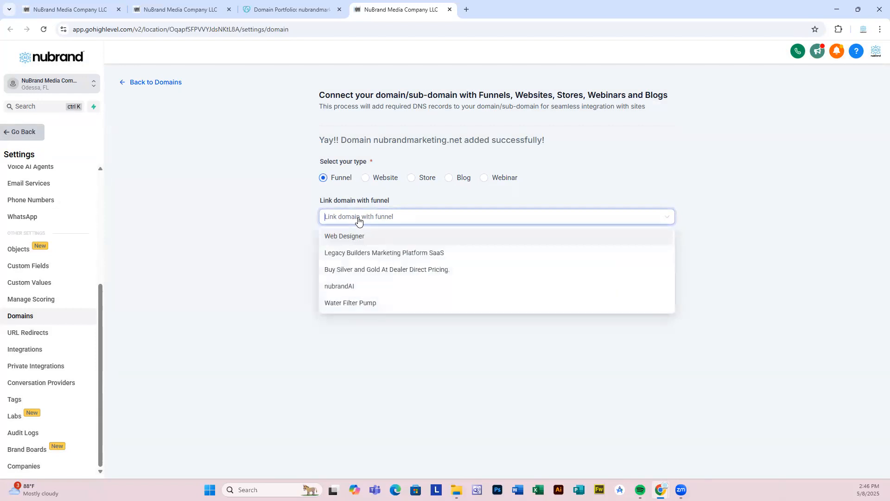
{"action": "left_click", "coordinate": [336, 239]}
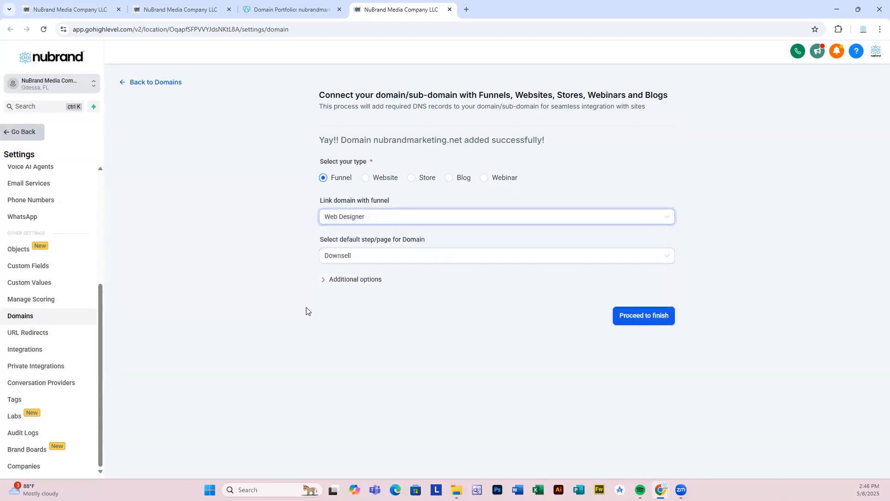
{"action": "left_click", "coordinate": [368, 259]}
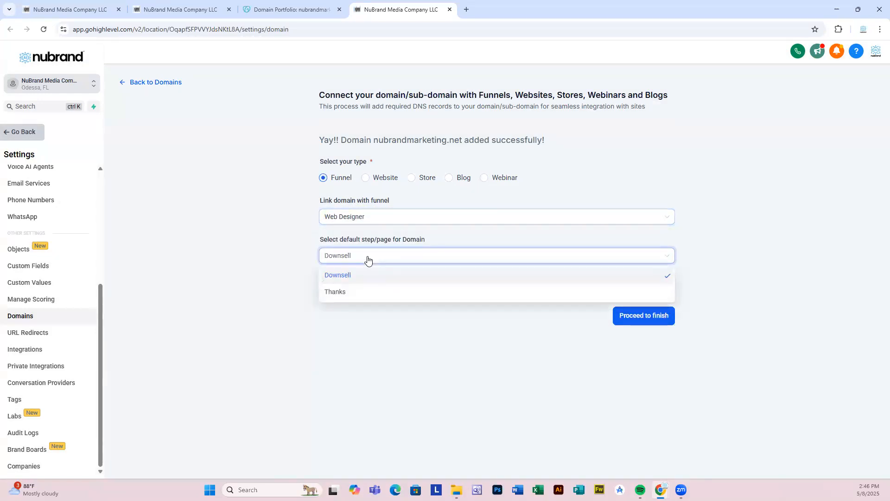
{"action": "left_click", "coordinate": [341, 277]}
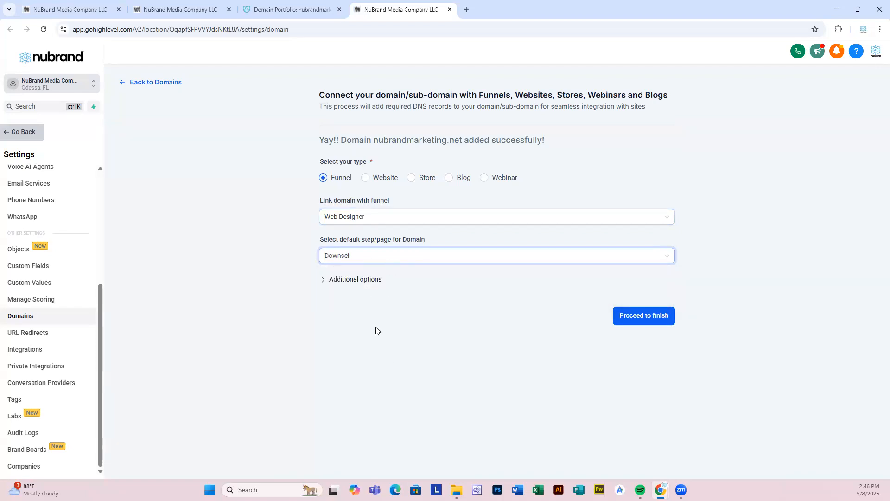
{"action": "left_click", "coordinate": [369, 257]}
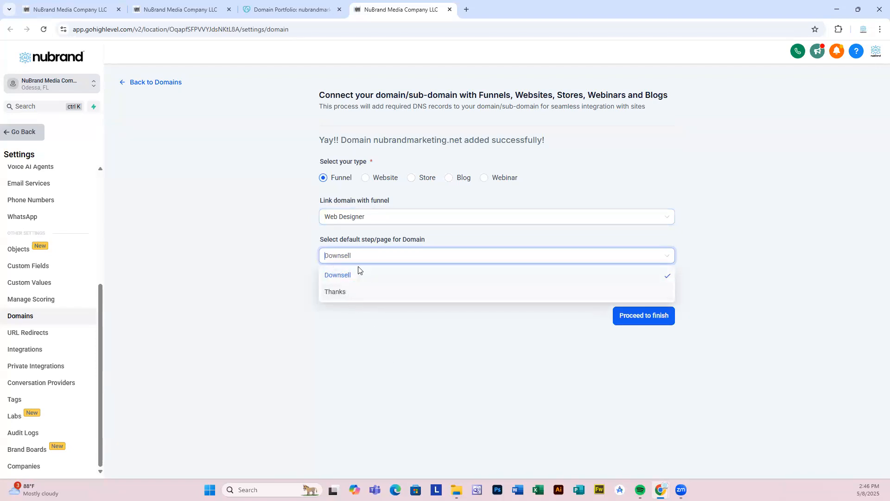
{"action": "left_click", "coordinate": [370, 324]}
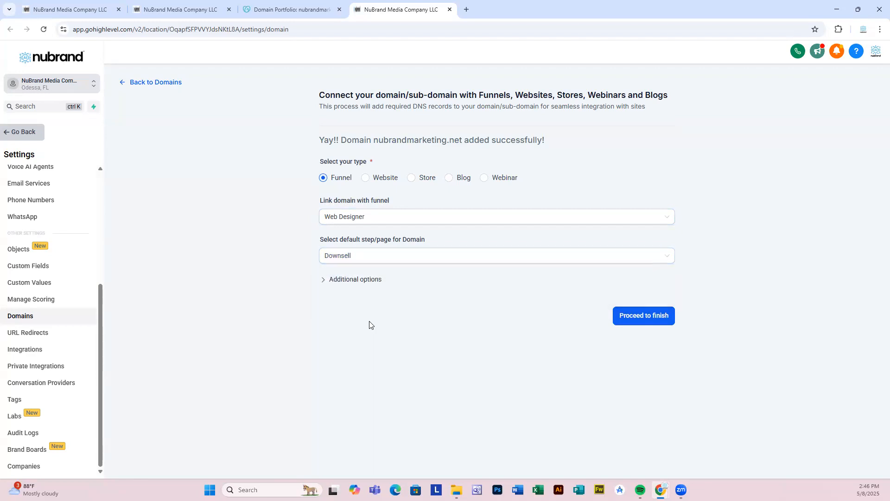
{"action": "left_click", "coordinate": [355, 283]}
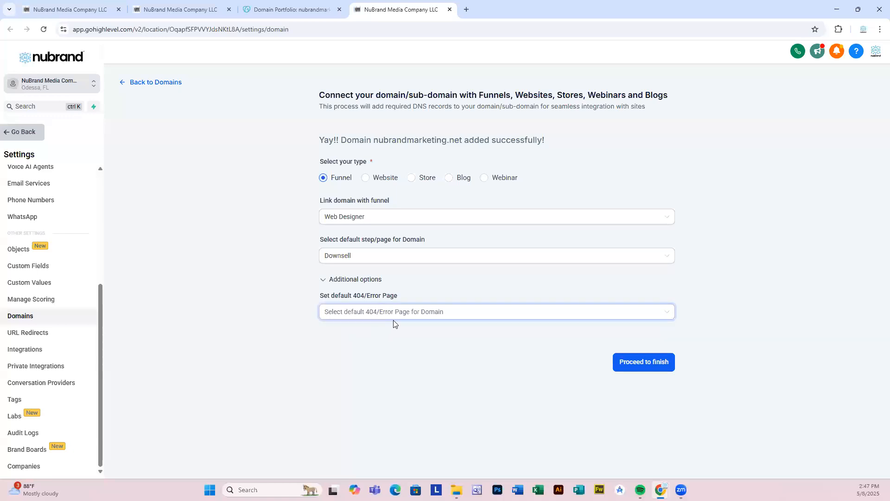
{"action": "left_click", "coordinate": [642, 368]}
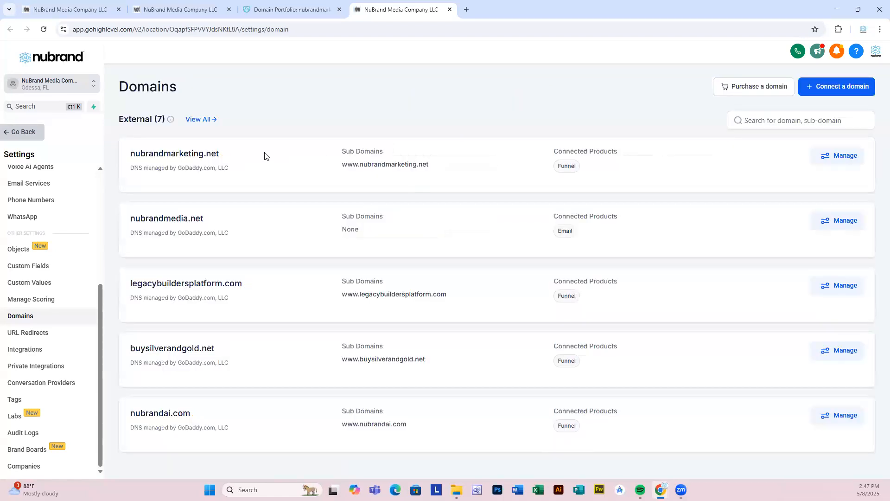
Leave the settings and open the Web Designer funnel under Sites to check the Downsell step's URL
{"action": "left_click", "coordinate": [26, 136]}
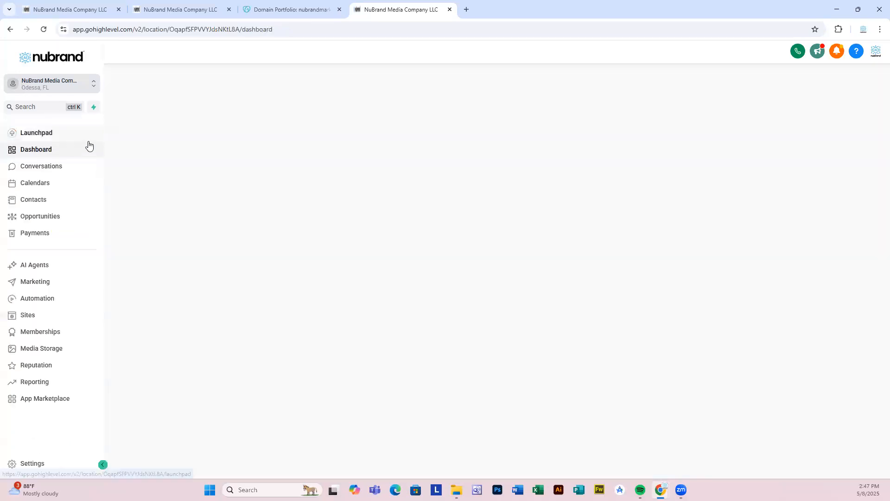
{"action": "left_click", "coordinate": [32, 318]}
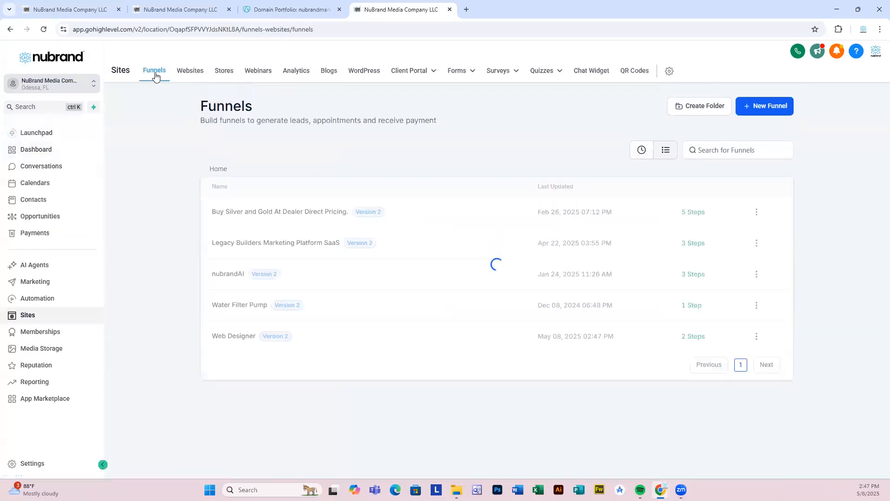
{"action": "left_click", "coordinate": [234, 337]}
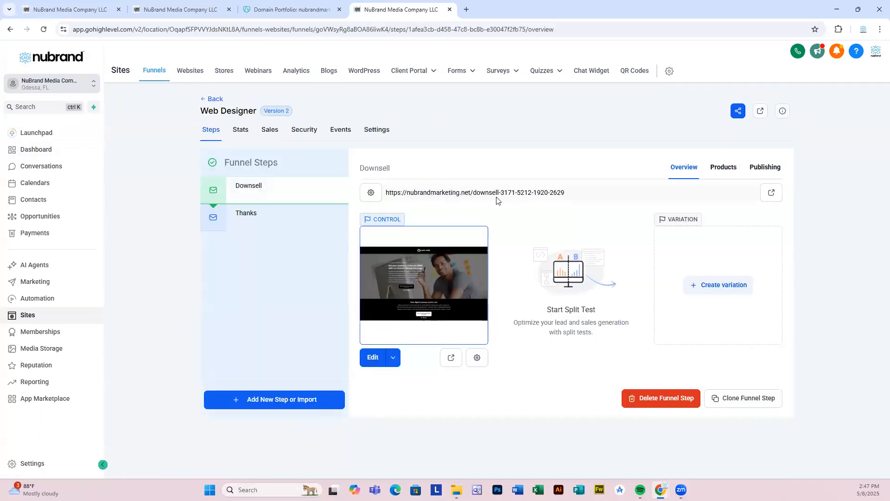
{"action": "left_click_drag", "start_coordinate": [505, 195], "coordinate": [474, 196]}
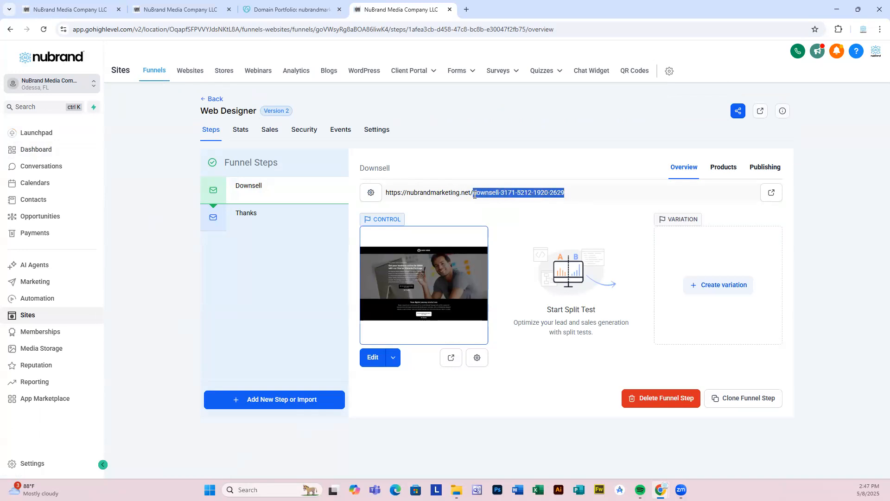
Update the Downsell control page's details with the path /home and the name "Get a website today starting at $499"
{"action": "left_click", "coordinate": [476, 363]}
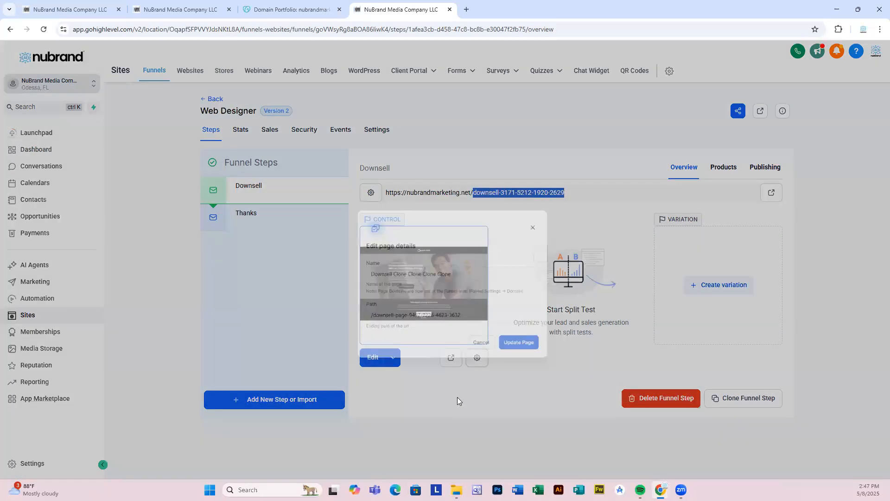
{"action": "left_click", "coordinate": [450, 300]}
{"action": "left_click_drag", "start_coordinate": [456, 300], "coordinate": [339, 301]}
{"action": "type", "text": "home"}
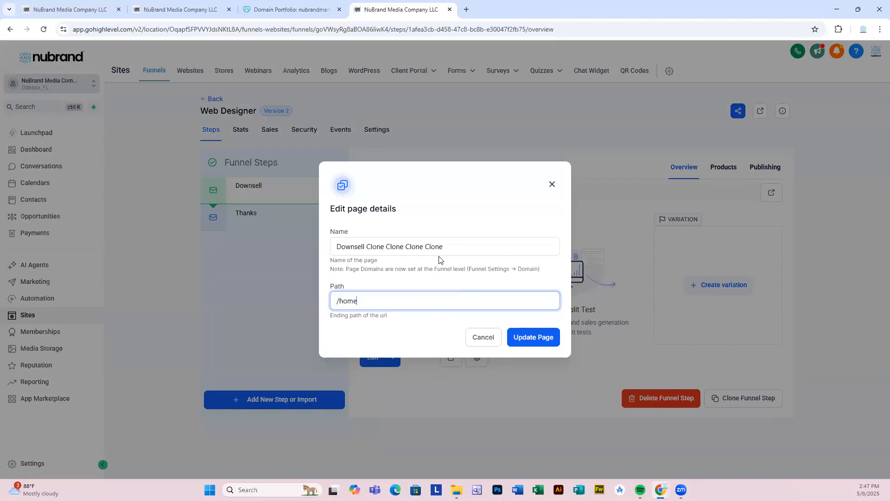
{"action": "left_click_drag", "start_coordinate": [445, 247], "coordinate": [334, 247]}
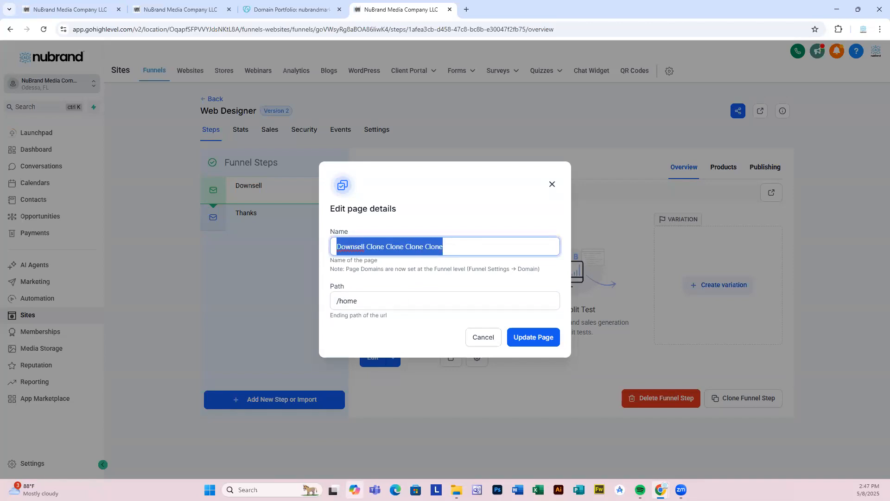
{"action": "type", "text": "Get a webst"}
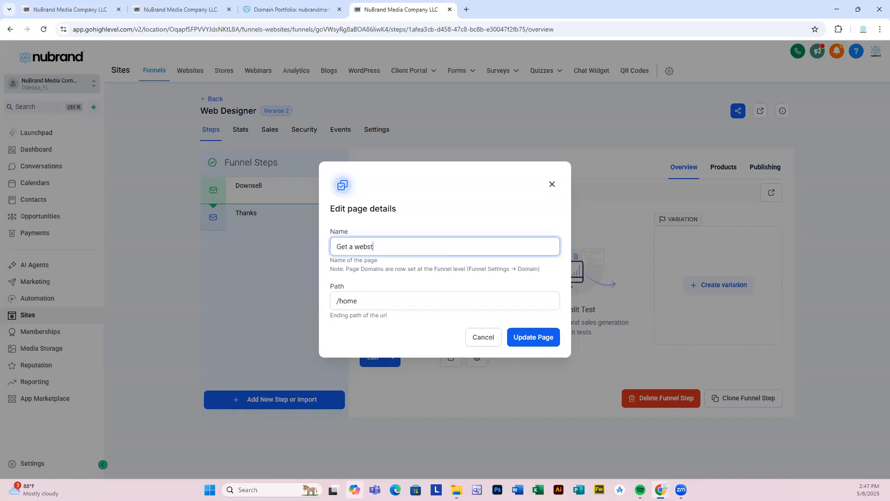
{"action": "type", "text": "ie"}
{"action": "key", "text": "BackSpace"}
{"action": "key", "text": "BackSpace"}
{"action": "key", "text": "BackSpace"}
{"action": "key", "text": "BackSpace"}
{"action": "type", "text": "iute"}
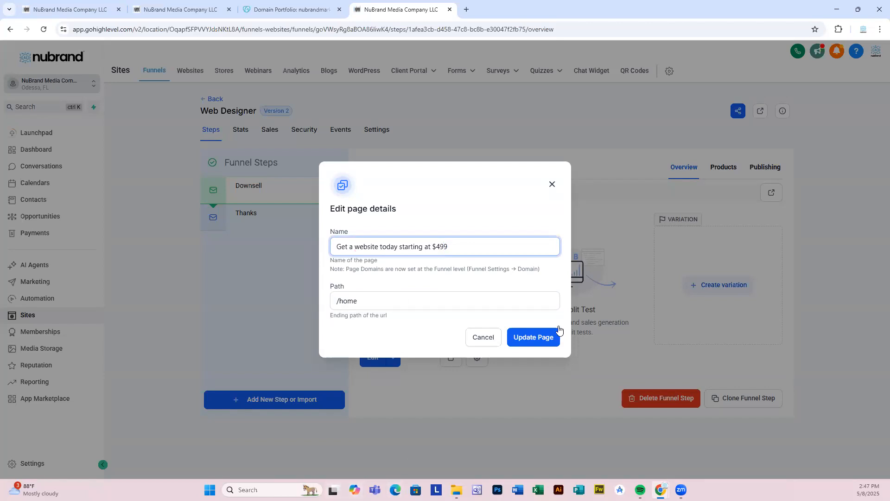
{"action": "left_click", "coordinate": [542, 339]}
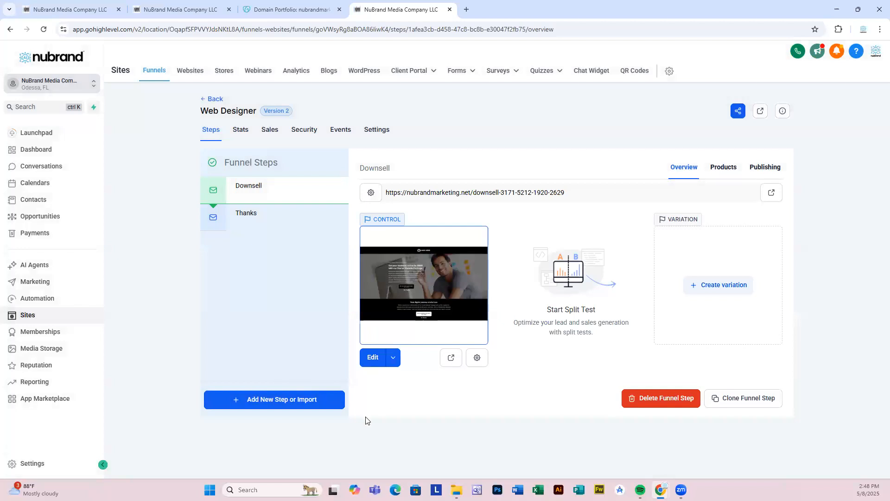
Update the Downsell funnel step with the name "Get a new website starting at $499" and the URL path /home
{"action": "left_click", "coordinate": [370, 192]}
{"action": "left_click", "coordinate": [541, 256]}
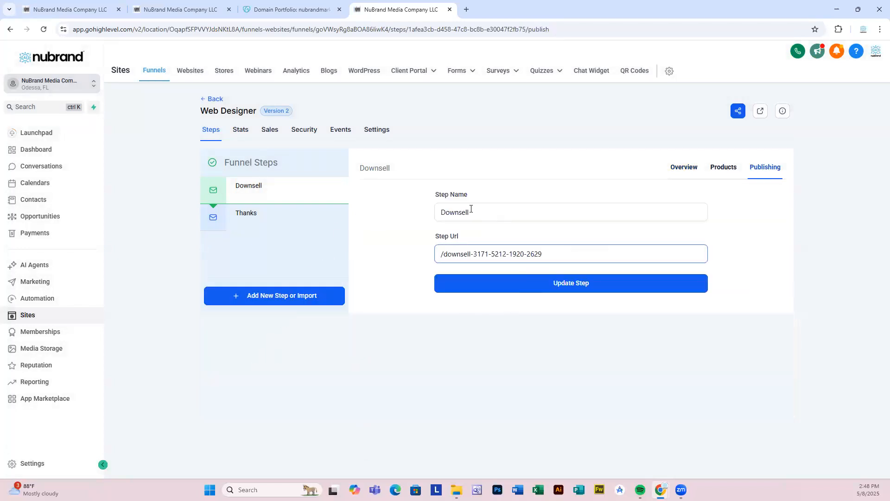
{"action": "double_click", "coordinate": [469, 211]}
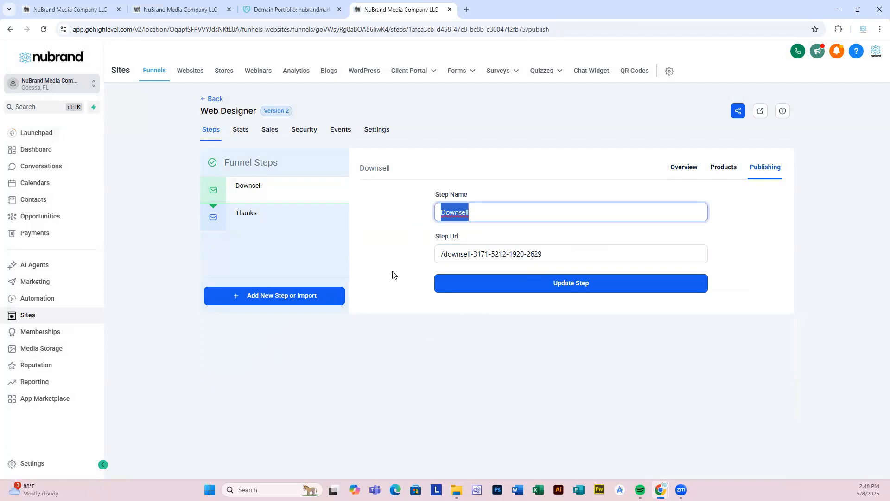
{"action": "type", "text": "buy"}
{"action": "key", "text": "BackSpace"}
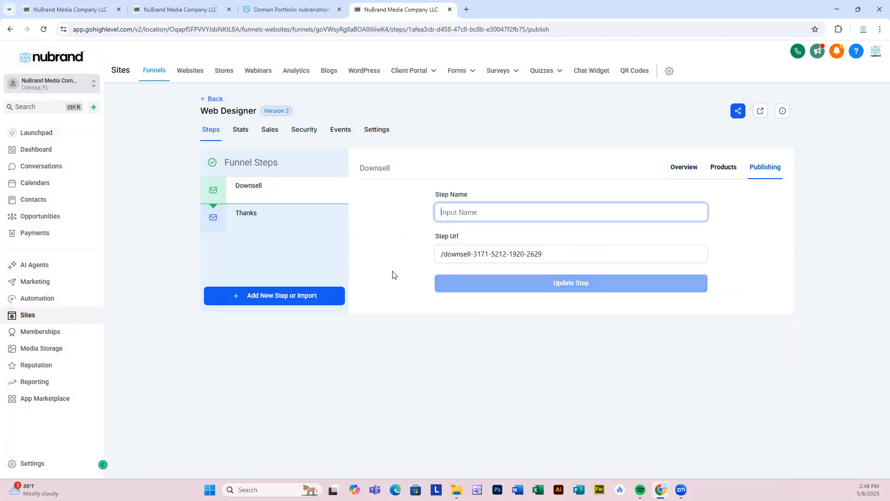
{"action": "type", "text": "Get a new we"}
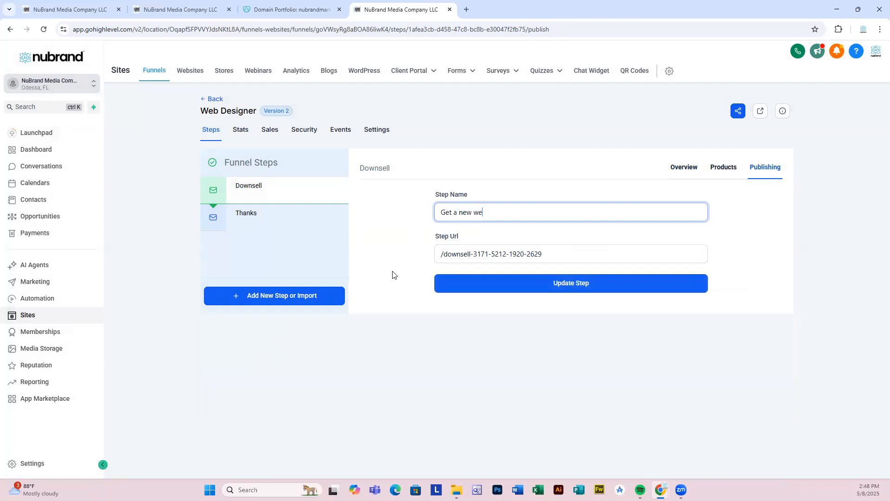
{"action": "type", "text": "bsite starting at $499"}
{"action": "left_click_drag", "start_coordinate": [542, 255], "coordinate": [463, 258]}
{"action": "type", "text": "home"}
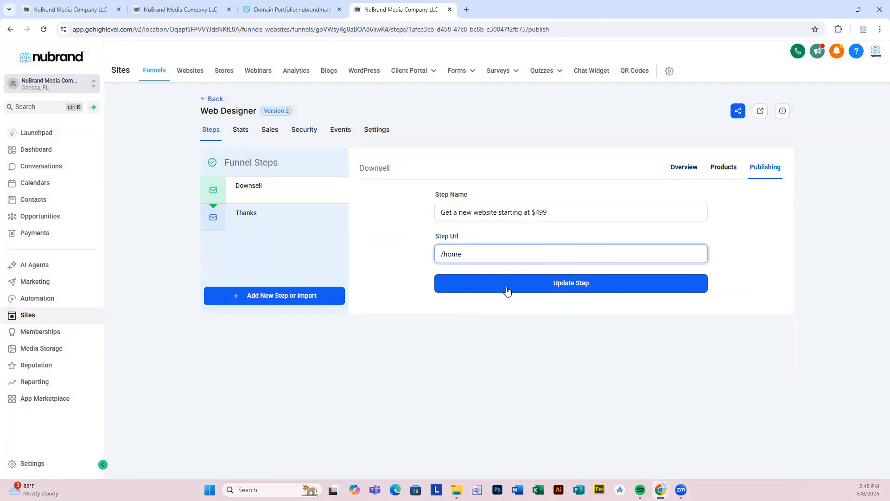
{"action": "left_click", "coordinate": [510, 288]}
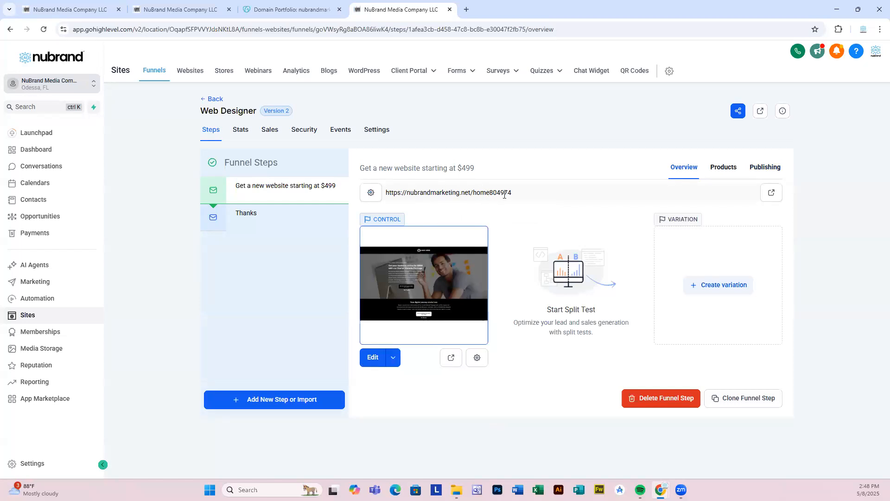
Copy the renamed funnel step's full URL and open it in a new browser tab
{"action": "left_click_drag", "start_coordinate": [513, 194], "coordinate": [387, 190]}
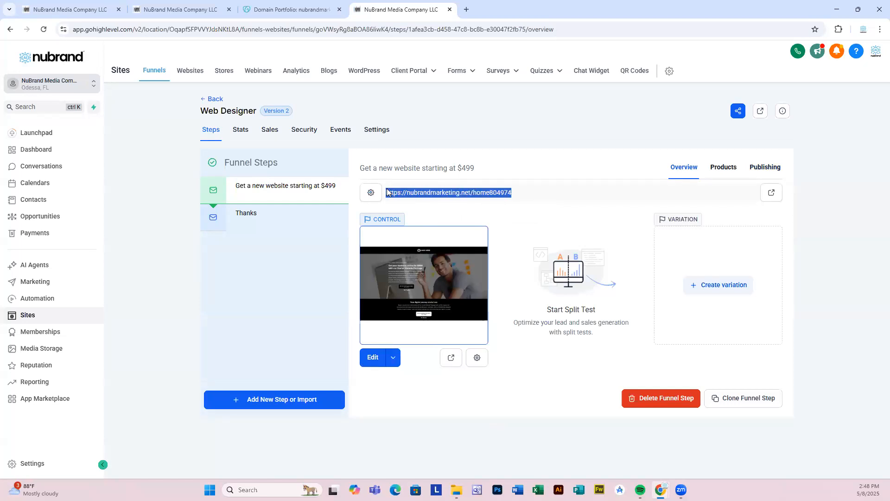
{"action": "key", "text": "ctrl+c"}
{"action": "left_click", "coordinate": [467, 9]}
{"action": "key", "text": "ctrl+v"}
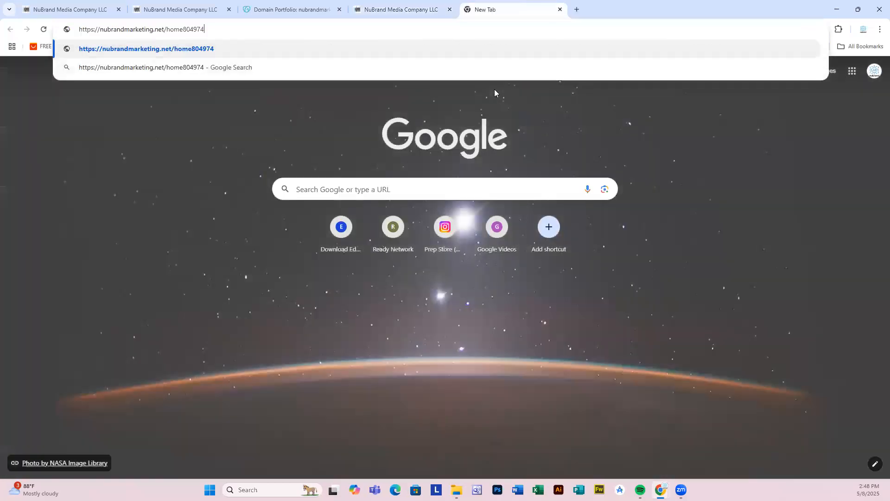
{"action": "key", "text": "Return"}
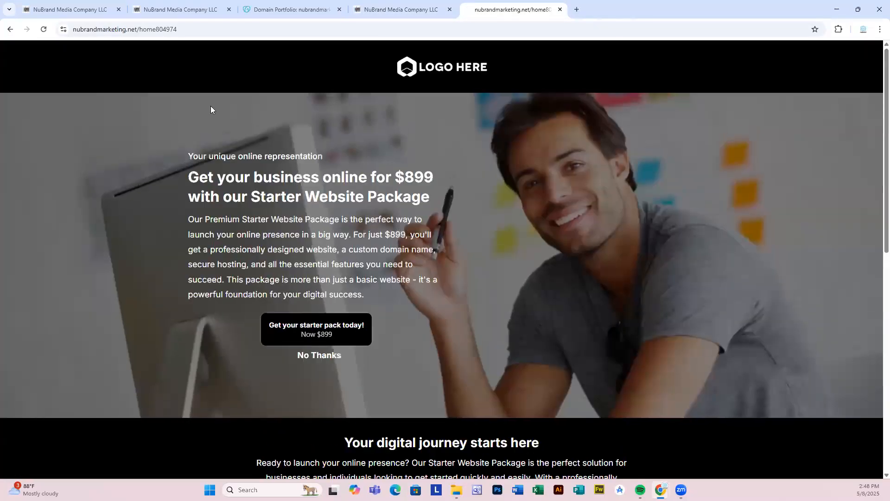
Remove the page path from the address and load the bare domain nubrandmarketing.net
{"action": "double_click", "coordinate": [164, 29]}
{"action": "key", "text": "BackSpace"}
{"action": "key", "text": "Return"}
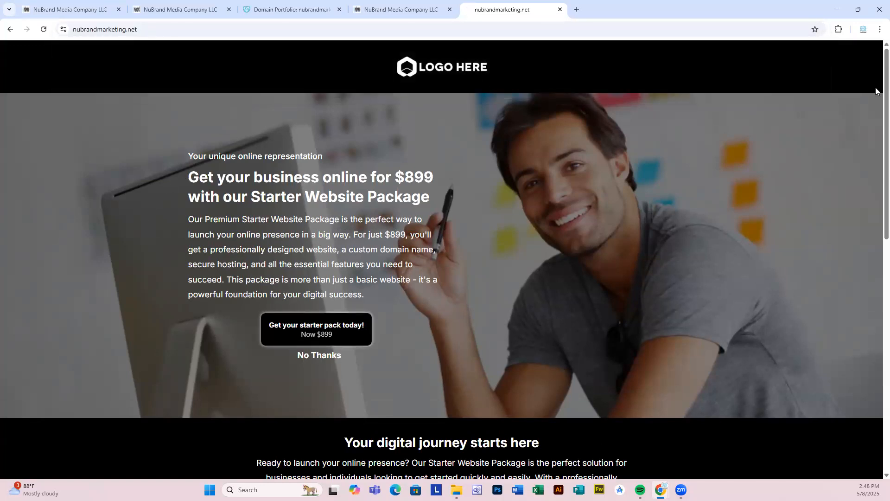
Examine the live landing page's sections and its address, and close it to return to the Web Designer funnel overview
{"action": "scroll", "coordinate": [875, 167], "scroll_direction": "down", "scroll_amount": 10}
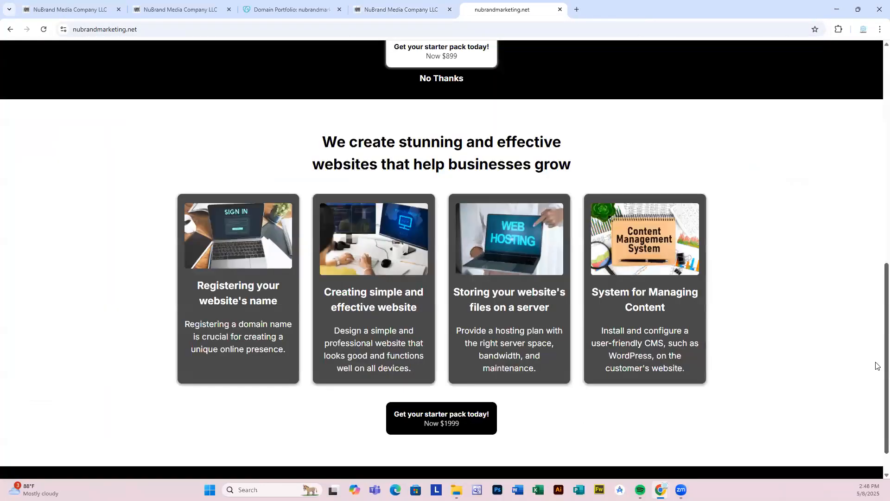
{"action": "scroll", "coordinate": [876, 159], "scroll_direction": "down", "scroll_amount": 1}
{"action": "scroll", "coordinate": [876, 240], "scroll_direction": "up", "scroll_amount": 6}
{"action": "scroll", "coordinate": [876, 364], "scroll_direction": "down", "scroll_amount": 4}
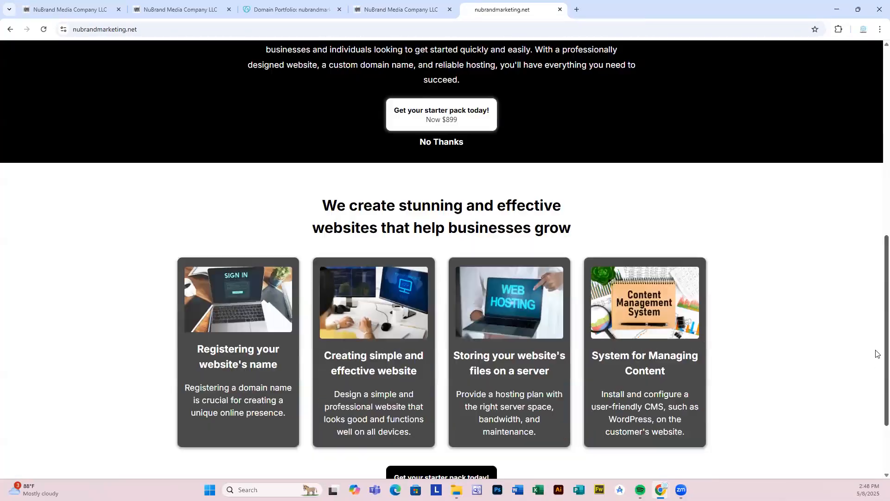
{"action": "scroll", "coordinate": [877, 139], "scroll_direction": "down", "scroll_amount": 2}
{"action": "scroll", "coordinate": [876, 185], "scroll_direction": "up", "scroll_amount": 11}
{"action": "scroll", "coordinate": [877, 324], "scroll_direction": "down", "scroll_amount": 8}
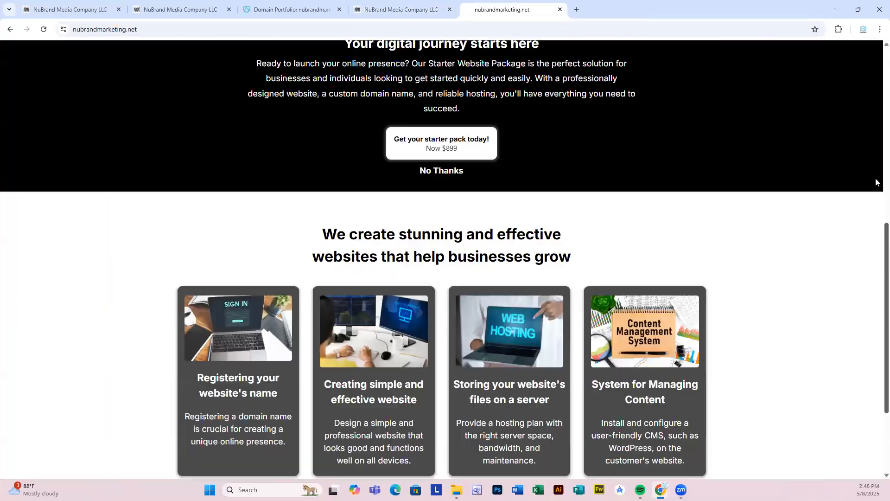
{"action": "scroll", "coordinate": [876, 182], "scroll_direction": "up", "scroll_amount": 9}
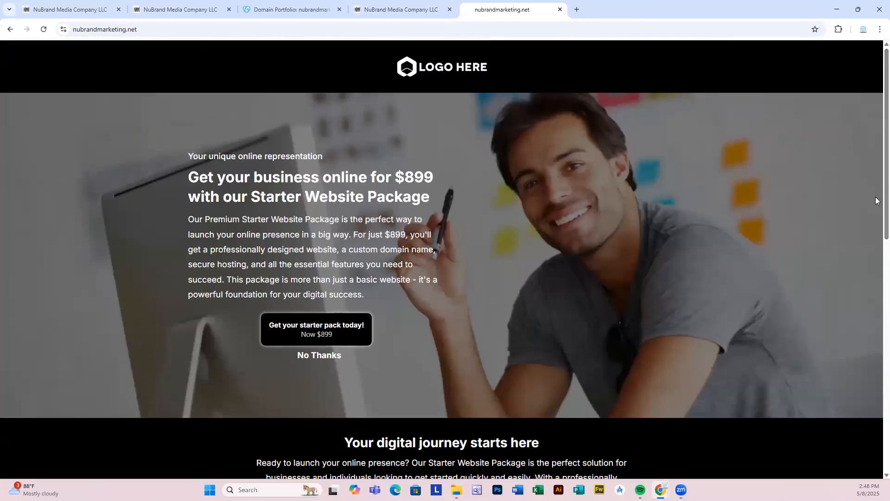
{"action": "scroll", "coordinate": [876, 278], "scroll_direction": "down", "scroll_amount": 9}
{"action": "scroll", "coordinate": [876, 392], "scroll_direction": "up", "scroll_amount": 9}
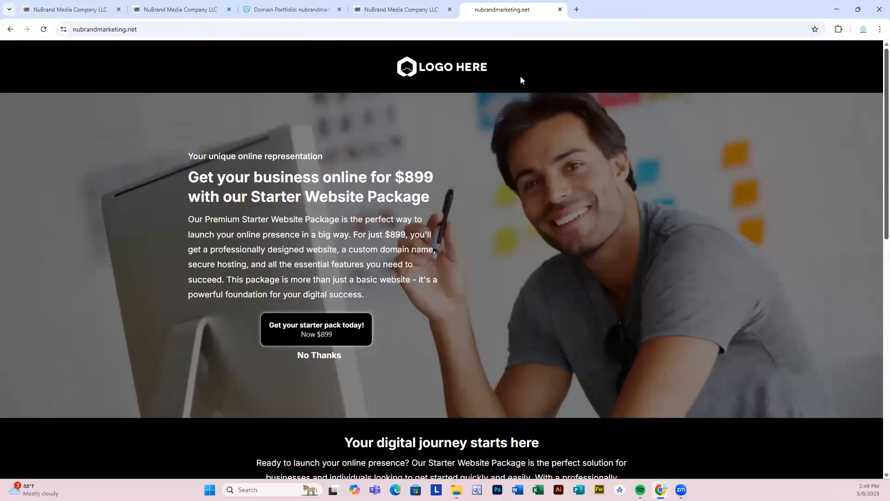
{"action": "left_click", "coordinate": [144, 29]}
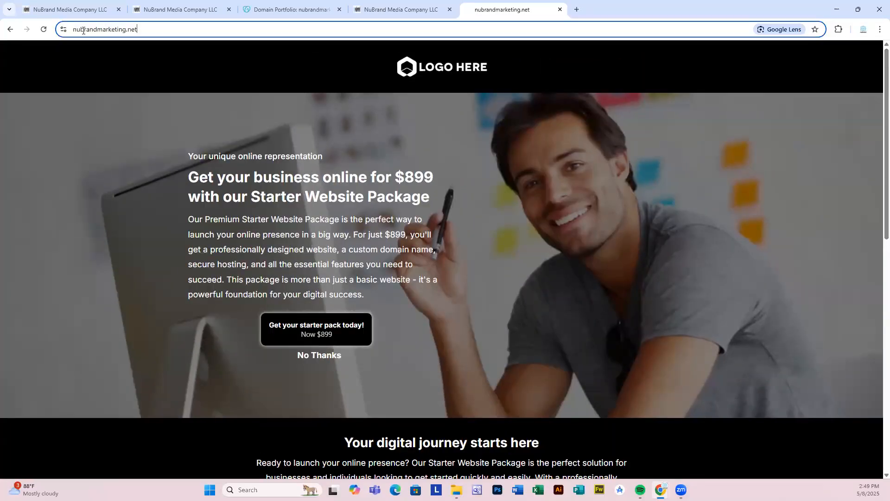
{"action": "left_click", "coordinate": [560, 10]}
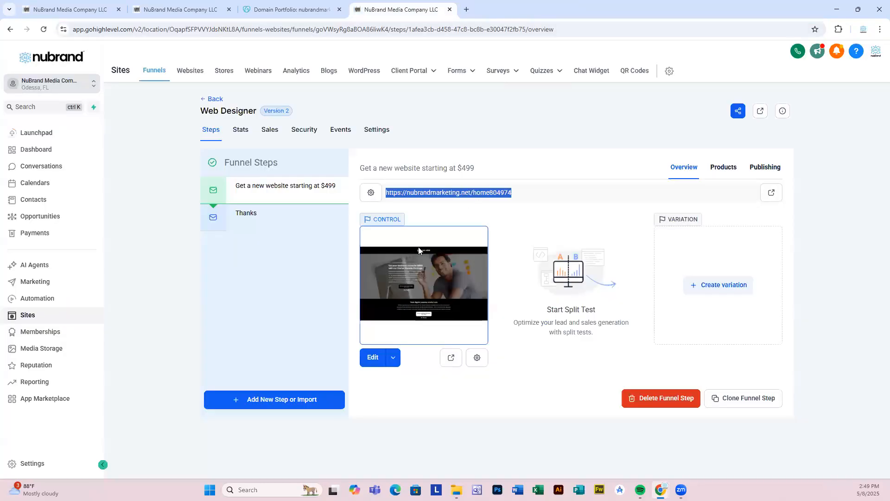
{"action": "left_click", "coordinate": [520, 202]}
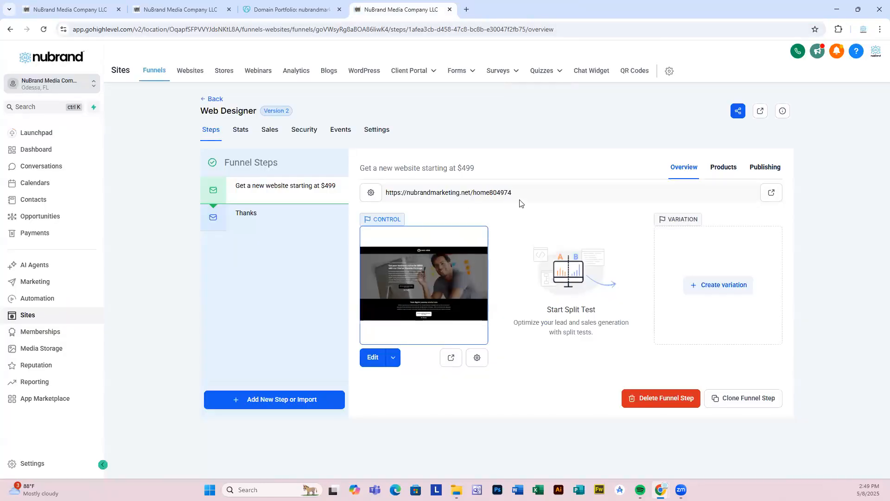